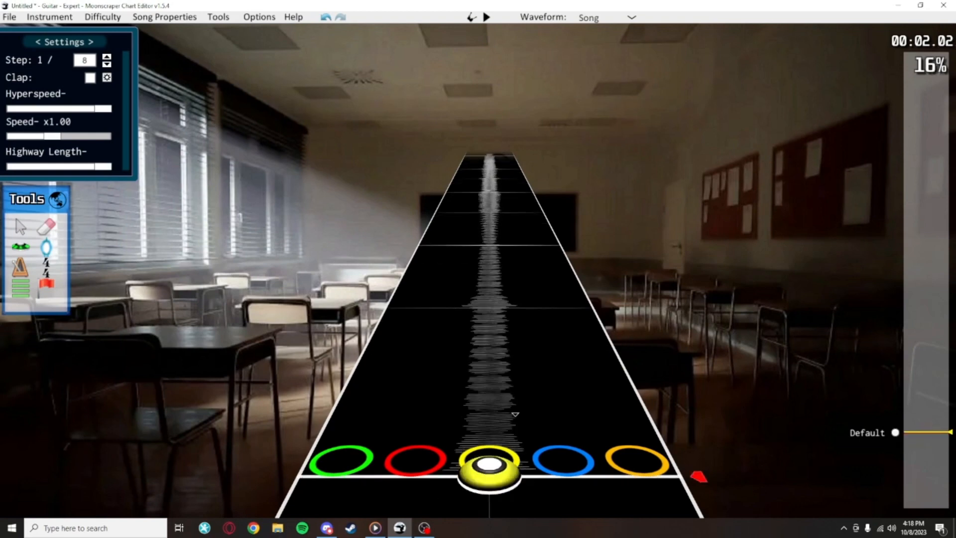
# Extend a long sustain from the yellow note up the highway
pyautogui.click(513, 412)
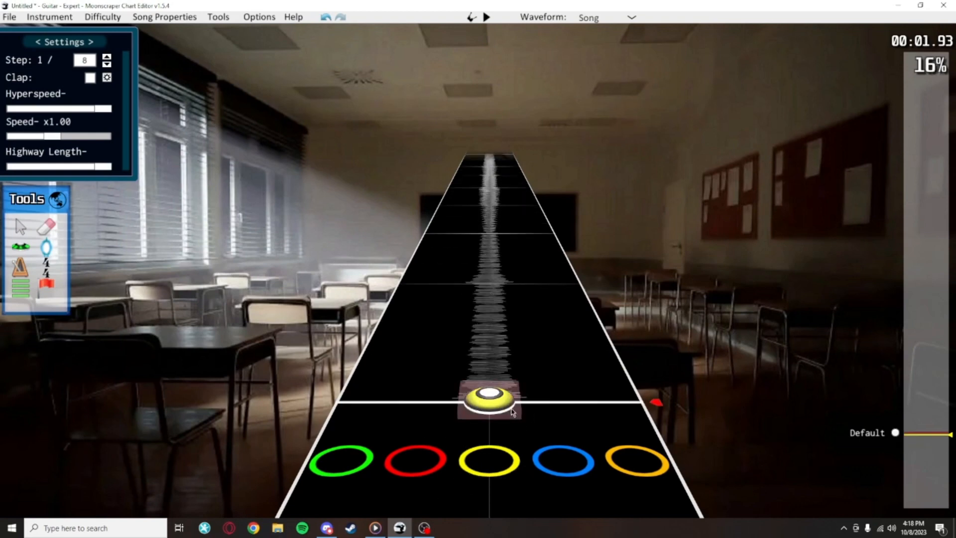
pyautogui.moveTo(514, 412); pyautogui.dragTo(518, 259)
pyautogui.scroll(1, 511, 162)
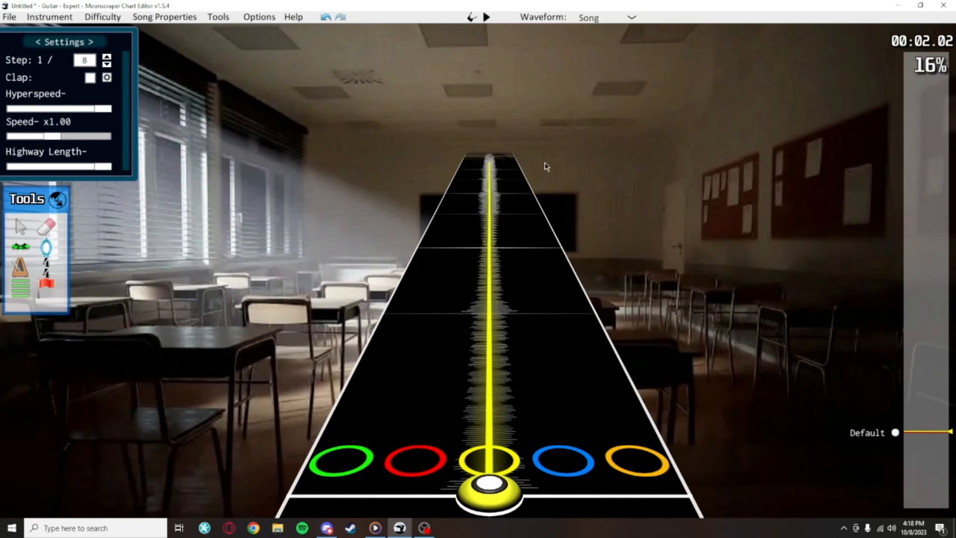
pyautogui.scroll(5, 546, 167)
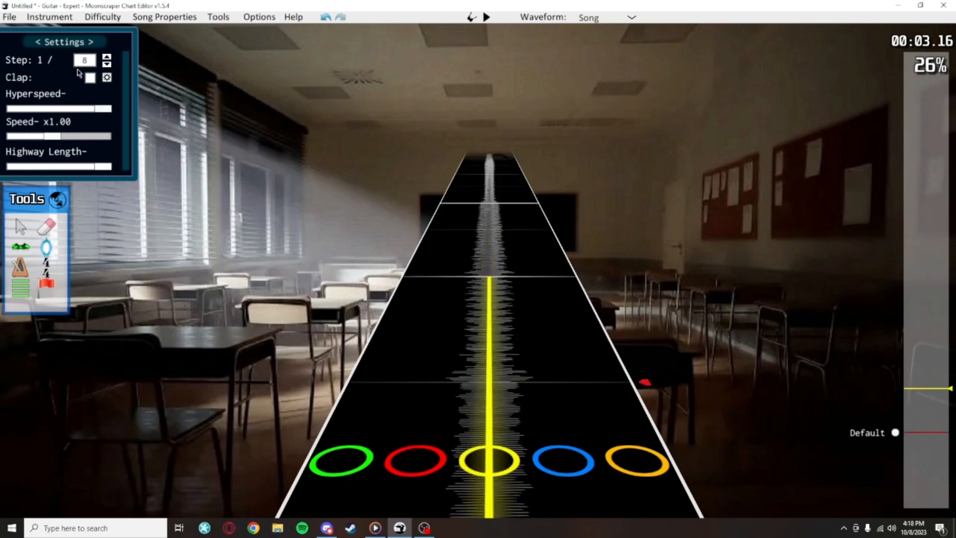
# Shorten the yellow note's sustain and fine-tune its end off the grid lines with a step of 1/512
pyautogui.moveTo(481, 282); pyautogui.dragTo(489, 327)
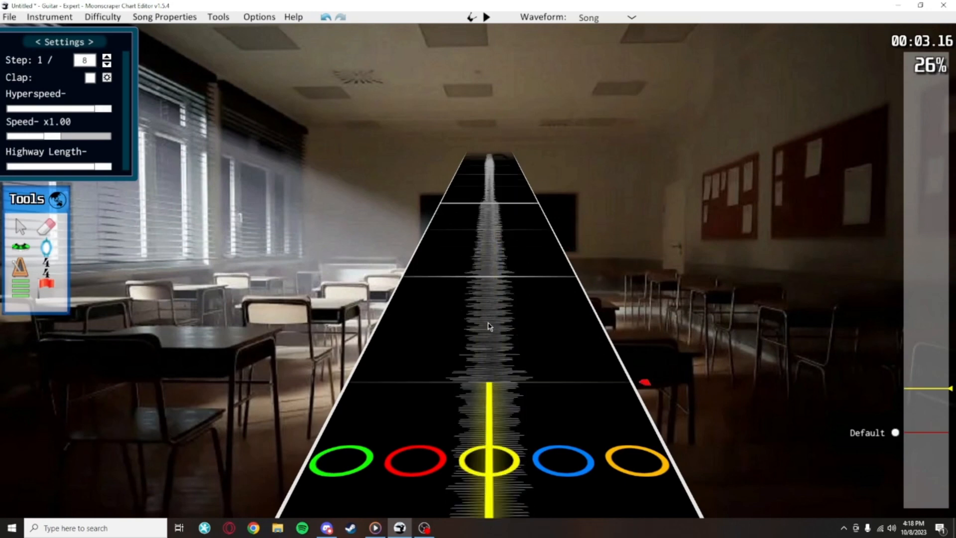
pyautogui.moveTo(500, 387); pyautogui.dragTo(513, 320)
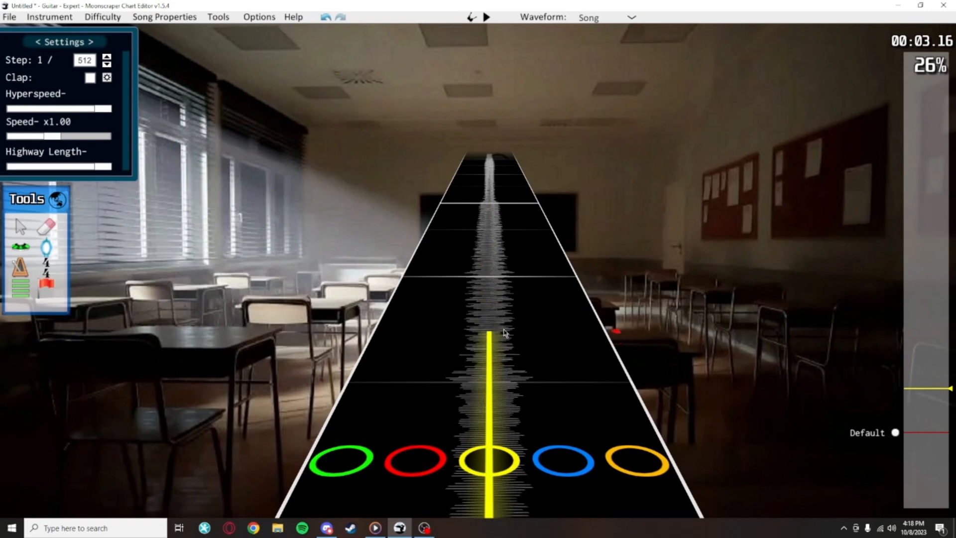
pyautogui.moveTo(504, 332); pyautogui.dragTo(505, 352)
pyautogui.press('Right')
pyautogui.press('Right')
pyautogui.moveTo(500, 320)
pyautogui.mouseDown()
pyautogui.moveTo(499, 376)
pyautogui.moveTo(509, 326)
pyautogui.mouseUp()
# Set the step to 1/16 and snap the end of the yellow sustain to a grid line
pyautogui.scroll(-6, 508, 297)
pyautogui.moveTo(491, 276)
pyautogui.mouseDown()
pyautogui.moveTo(514, 308)
pyautogui.moveTo(507, 293)
pyautogui.moveTo(505, 315)
pyautogui.moveTo(491, 262)
pyautogui.moveTo(491, 270)
pyautogui.mouseUp()
pyautogui.scroll(2, 499, 288)
pyautogui.scroll(3, 491, 264)
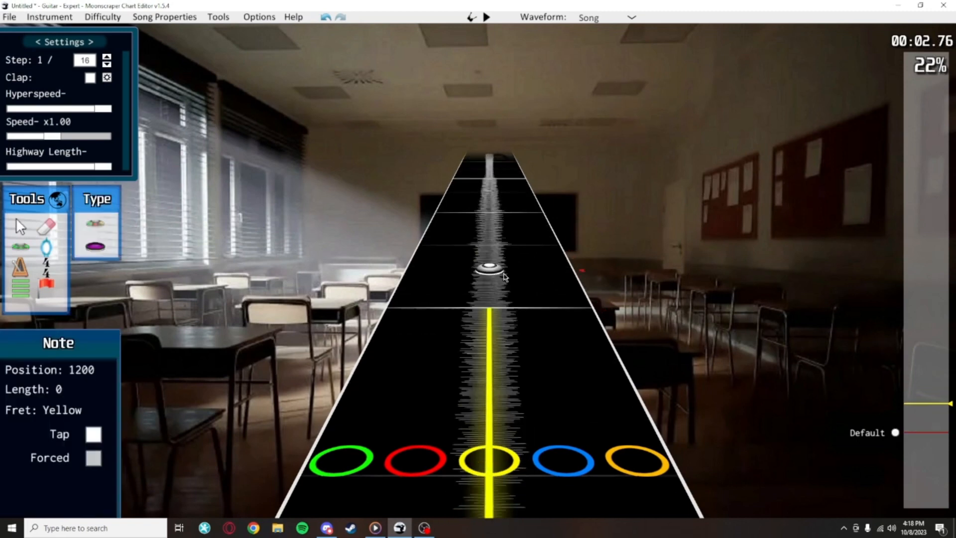
# Place a blue note on the grid line where the yellow sustain ends
pyautogui.scroll(-5, 463, 300)
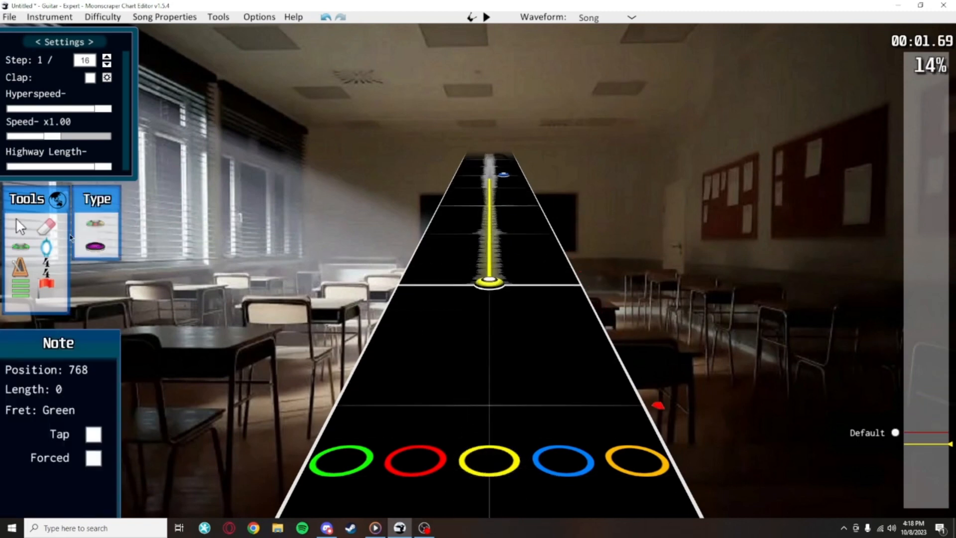
pyautogui.press('j')
pyautogui.scroll(4, 557, 340)
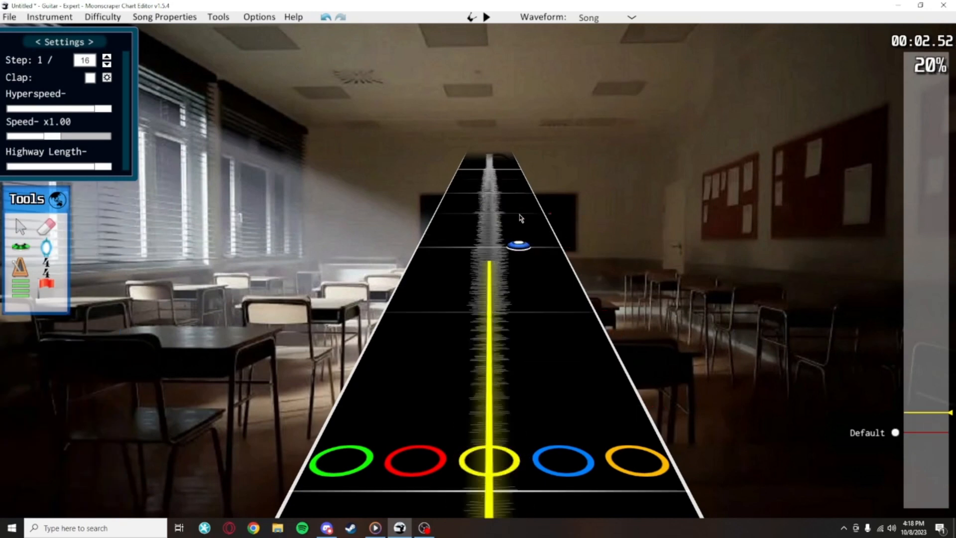
pyautogui.scroll(1, 547, 343)
pyautogui.scroll(2, 495, 309)
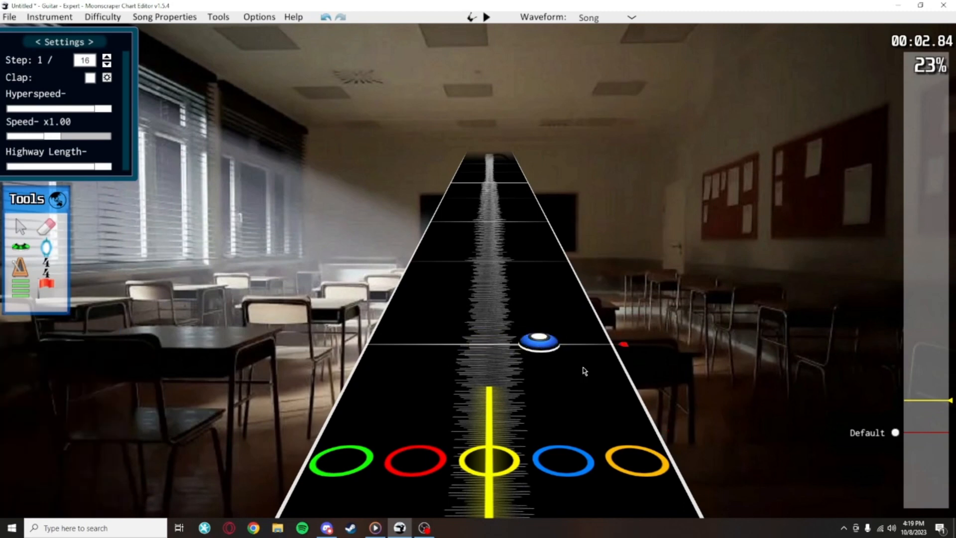
# Toggle extended sustains on and back off to compare how the yellow sustain meets the blue note
pyautogui.press('e')
pyautogui.scroll(-3, 581, 361)
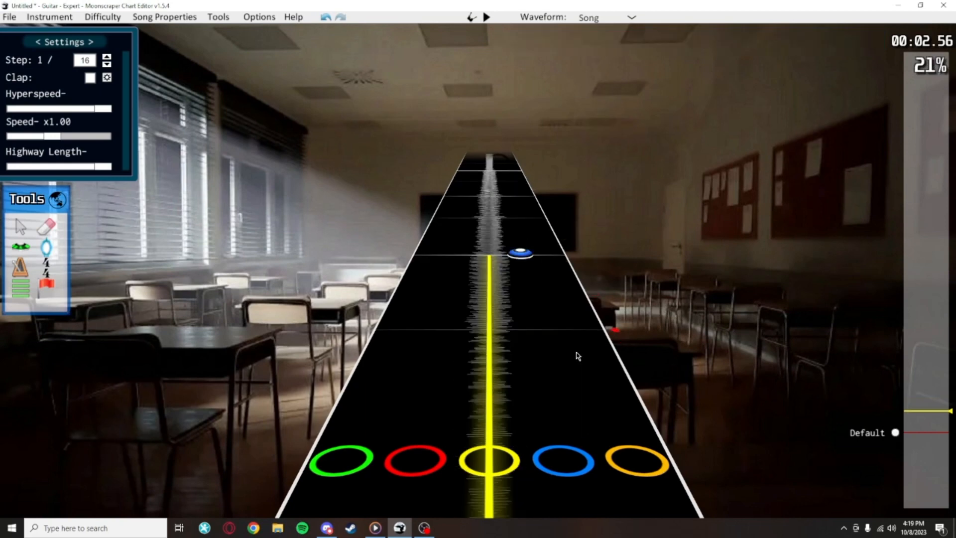
pyautogui.press('e')
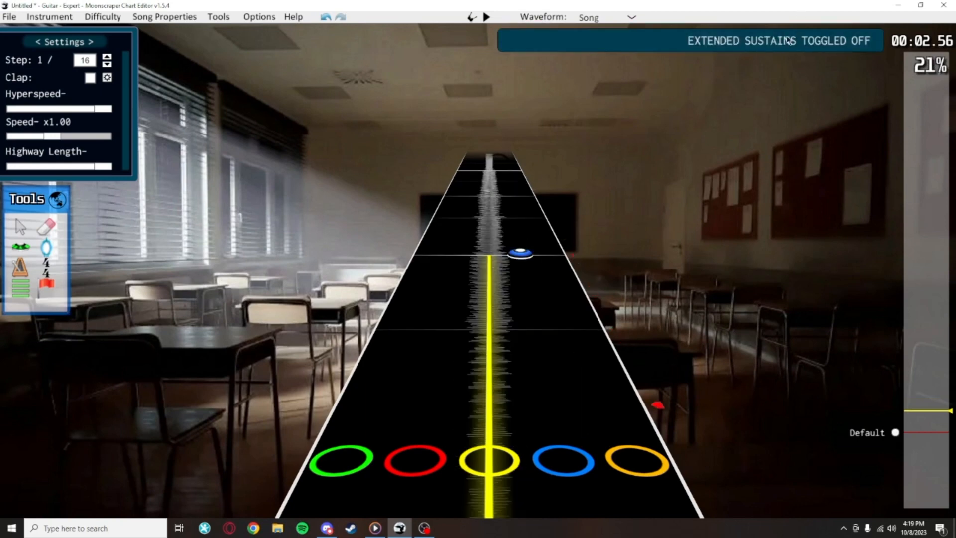
pyautogui.press('e')
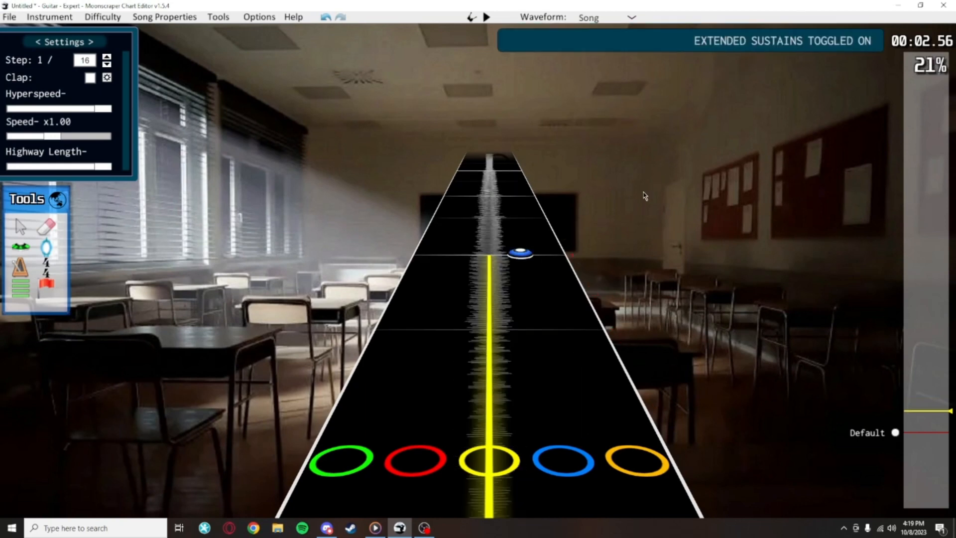
pyautogui.press('e')
pyautogui.scroll(1, 538, 315)
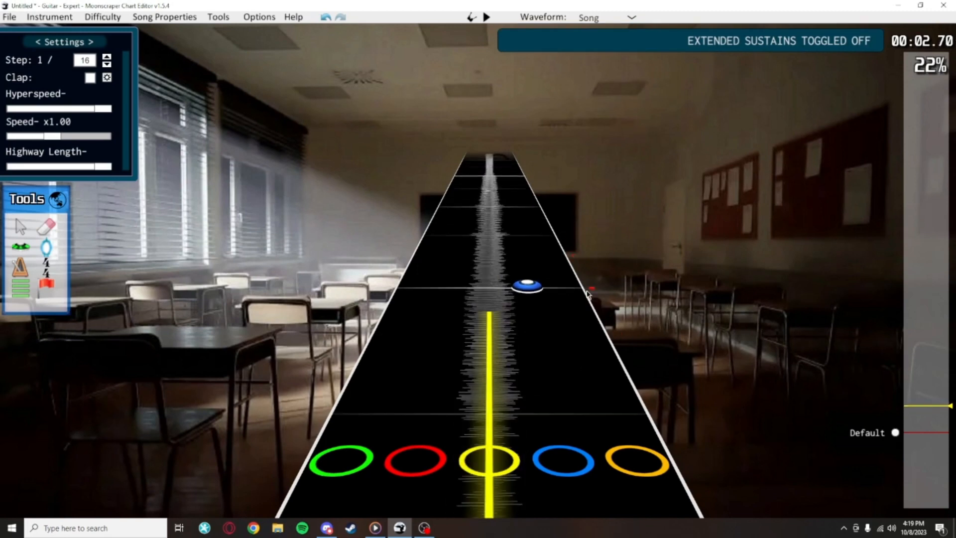
# Place a second yellow note at position 864, on the first yellow note's sustain
pyautogui.scroll(-5, 612, 233)
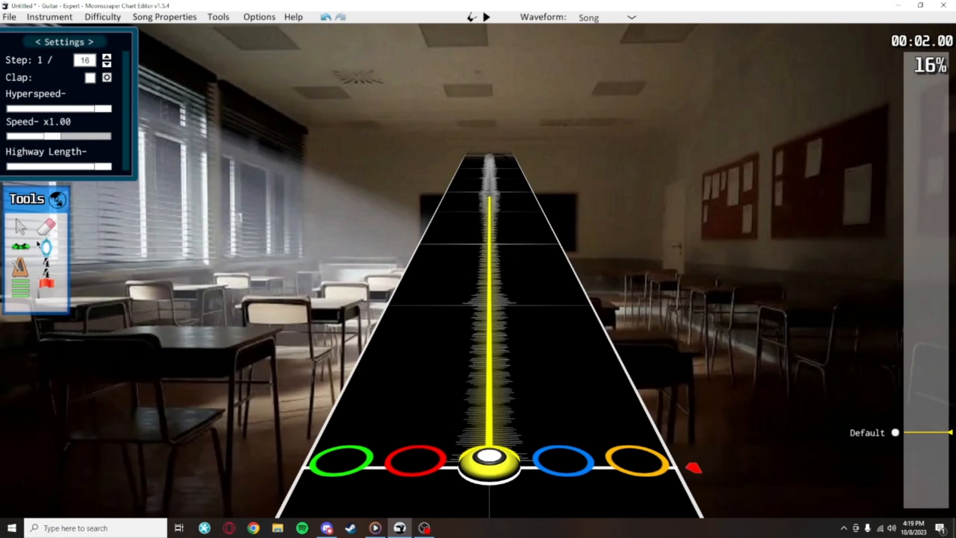
pyautogui.click(21, 246)
pyautogui.click(490, 302)
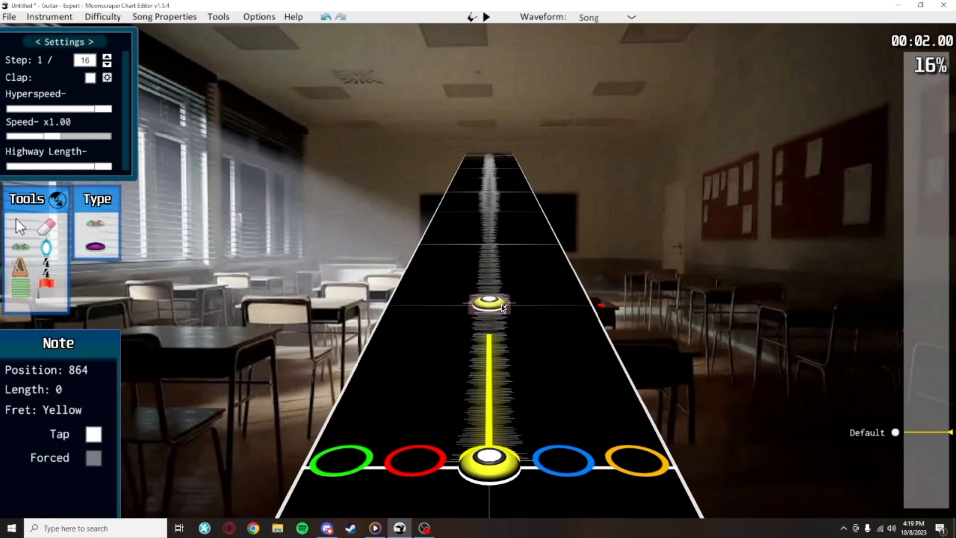
# Move the second yellow note slightly earlier, off its grid line, using a step of 1/192
pyautogui.moveTo(503, 308); pyautogui.dragTo(566, 344)
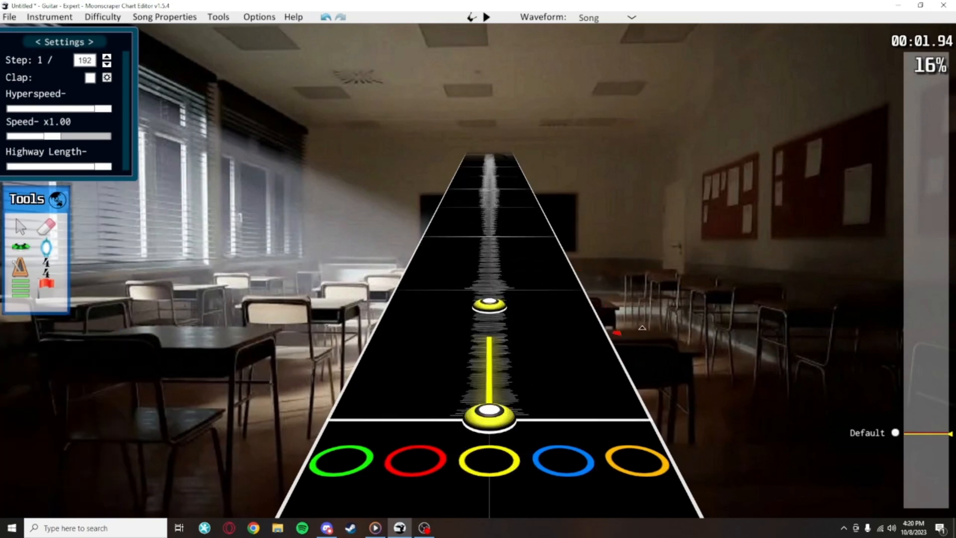
pyautogui.scroll(3, 509, 360)
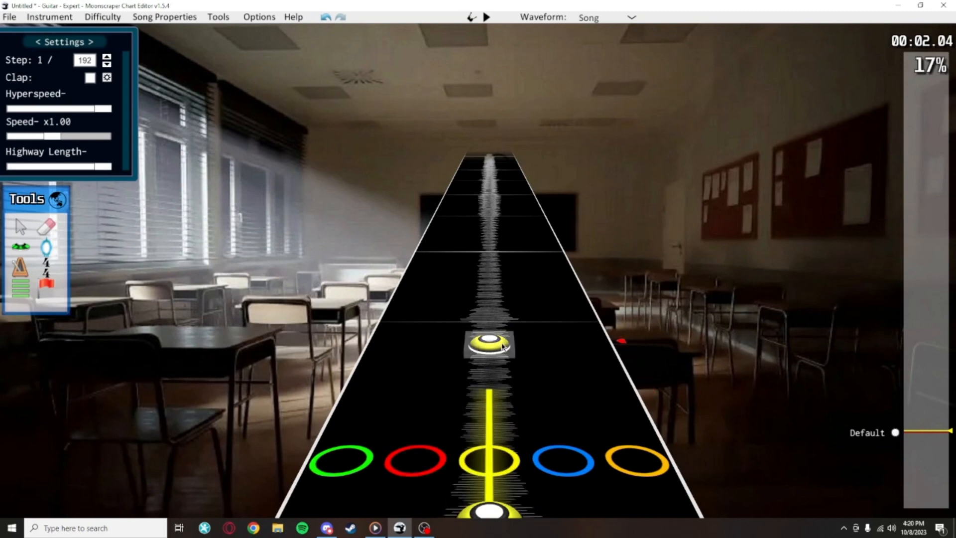
pyautogui.scroll(-5, 584, 414)
# Set the step to 1/16, snap the second yellow note back onto its grid line and re-extend the first note's sustain toward it
pyautogui.press('Left')
pyautogui.press('Left')
pyautogui.press('Left')
pyautogui.press('Left')
pyautogui.press('Left')
pyautogui.press('Left')
pyautogui.scroll(3, 539, 319)
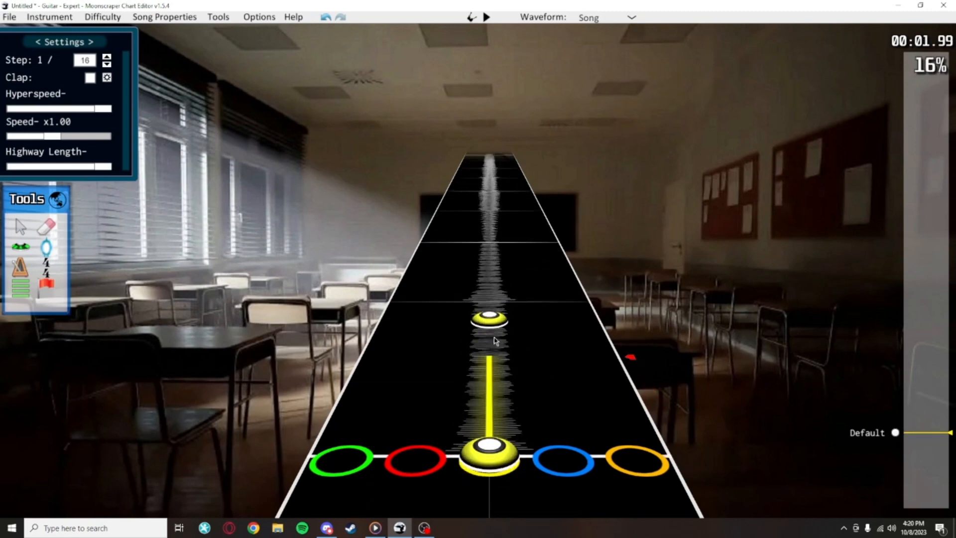
pyautogui.moveTo(491, 321); pyautogui.dragTo(491, 300)
pyautogui.moveTo(500, 360); pyautogui.dragTo(511, 319)
pyautogui.click(551, 333)
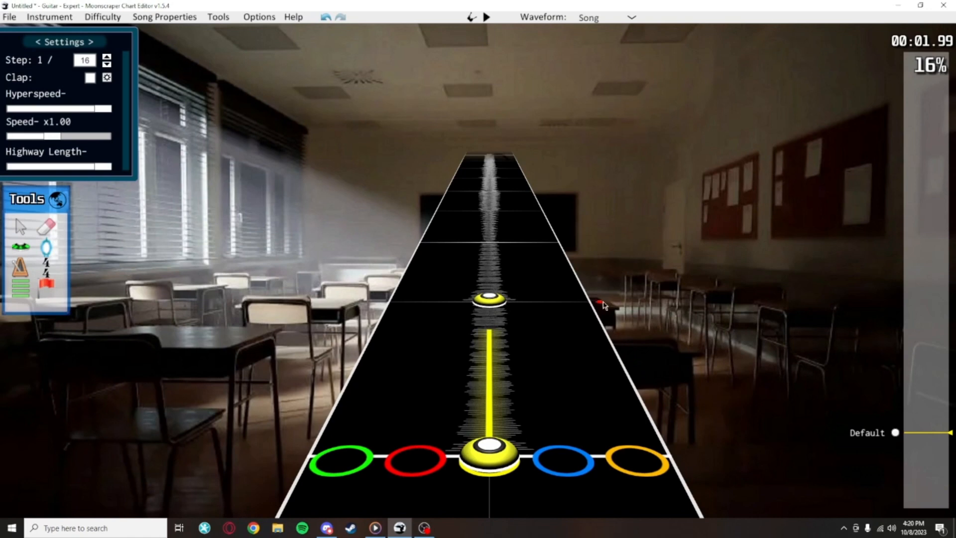
# Clear both yellow notes from the highway and play through the song
pyautogui.scroll(-1, 583, 371)
pyautogui.scroll(1, 652, 323)
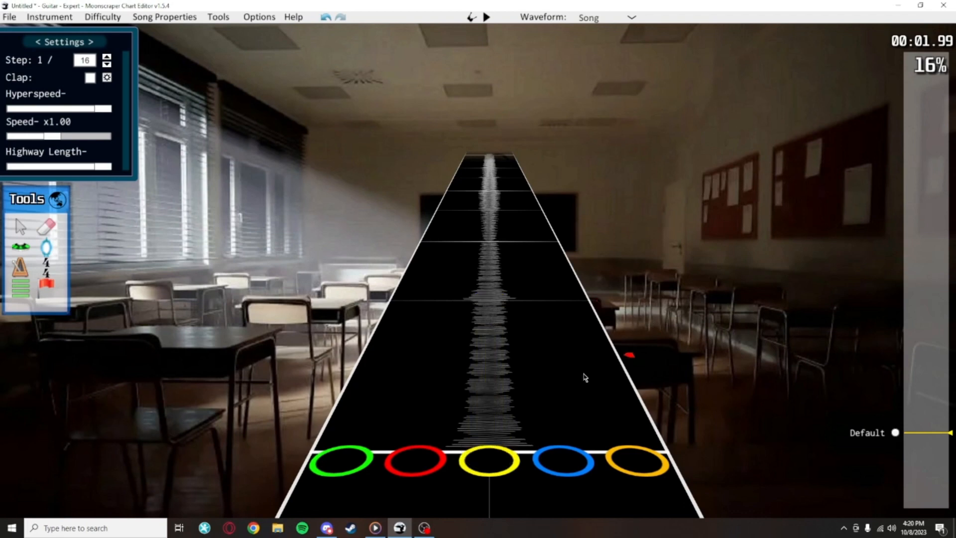
pyautogui.scroll(-4, 553, 387)
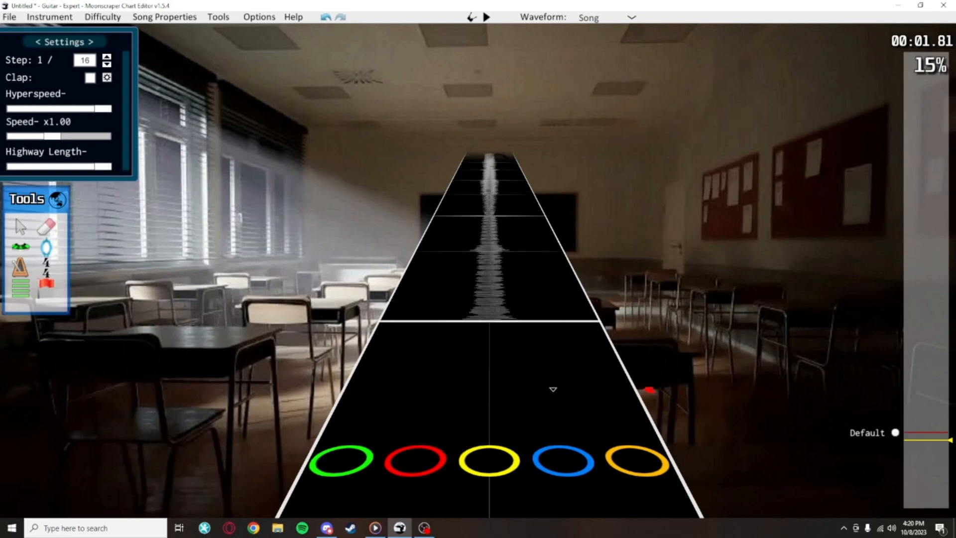
pyautogui.press('space')
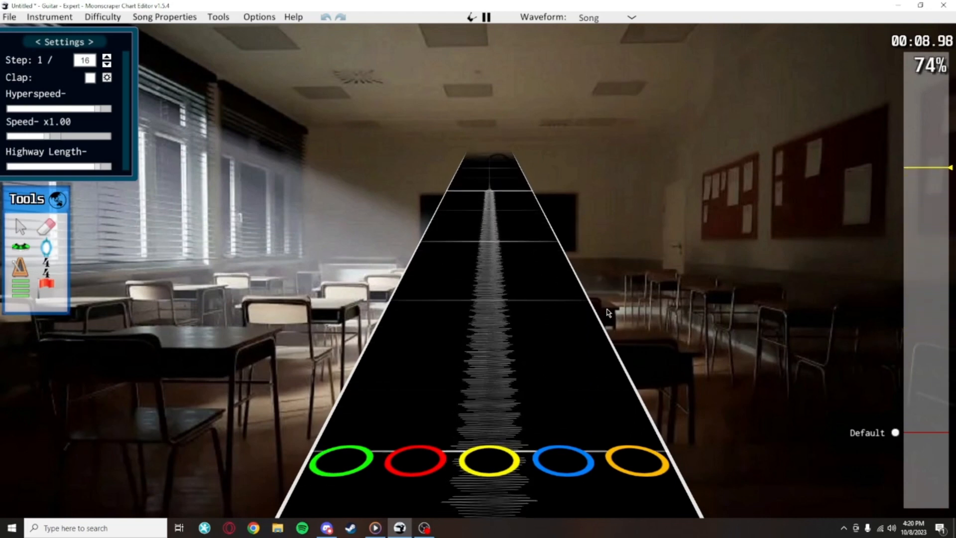
pyautogui.press('space')
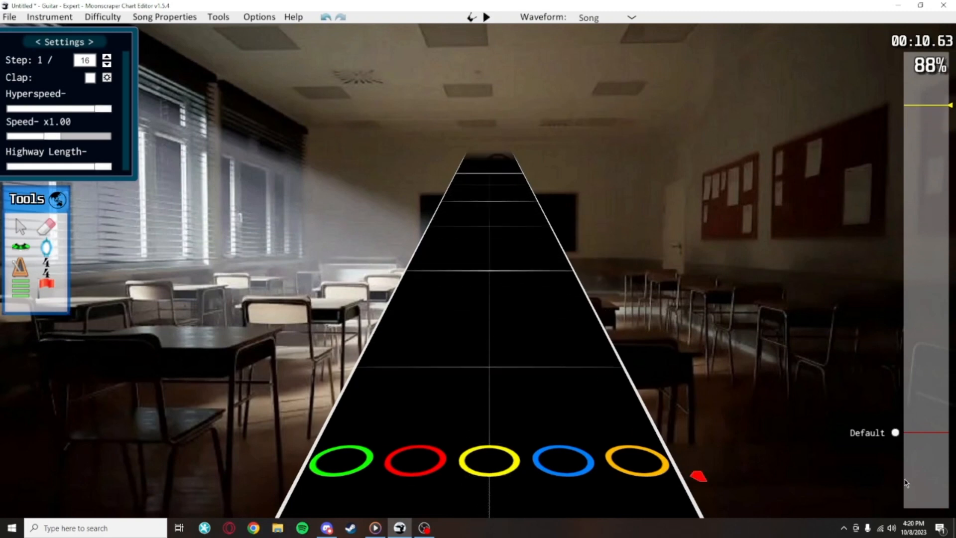
# Return to the Default section and activate the note placement tool
pyautogui.click(896, 433)
pyautogui.scroll(-3, 660, 277)
pyautogui.press('y')
pyautogui.scroll(2, 413, 286)
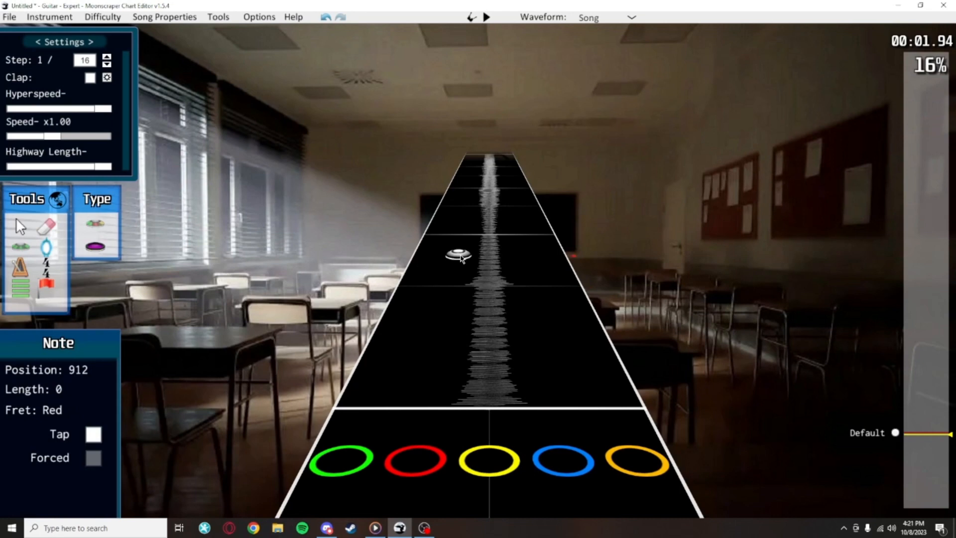
# Play the song's opening for timing and place a green note at position 768 with red and yellow notes on the next two grid lines
pyautogui.press('space')
pyautogui.press('space')
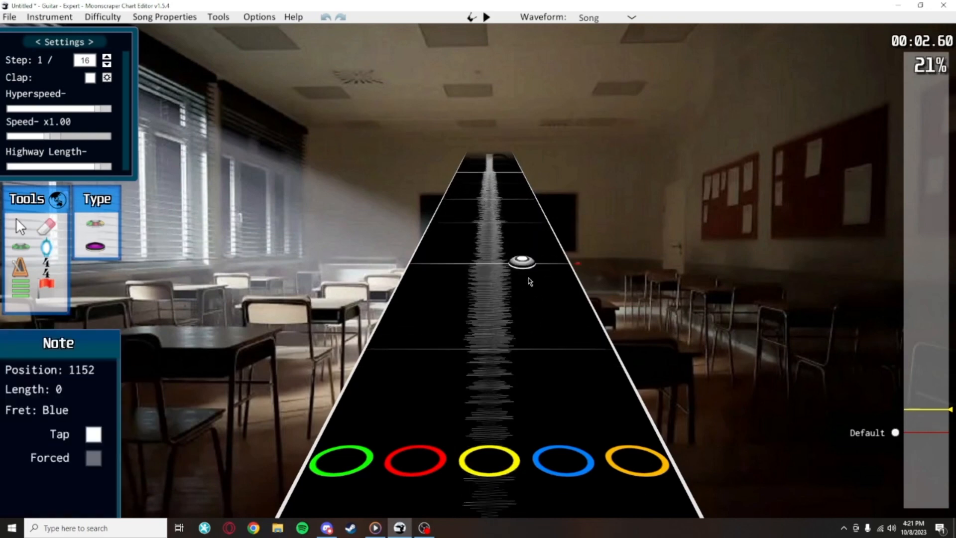
pyautogui.scroll(-6, 540, 314)
pyautogui.press('space')
# Play the next passage and place blue and orange notes on the two grid lines following the yellow note
pyautogui.press('space')
pyautogui.scroll(-5, 553, 360)
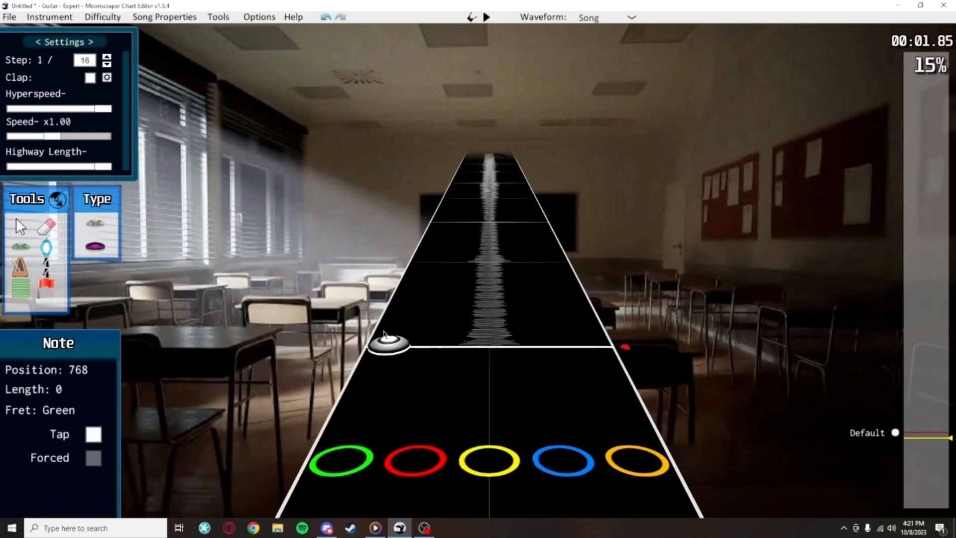
pyautogui.click(390, 346)
pyautogui.click(486, 231)
pyautogui.press('space')
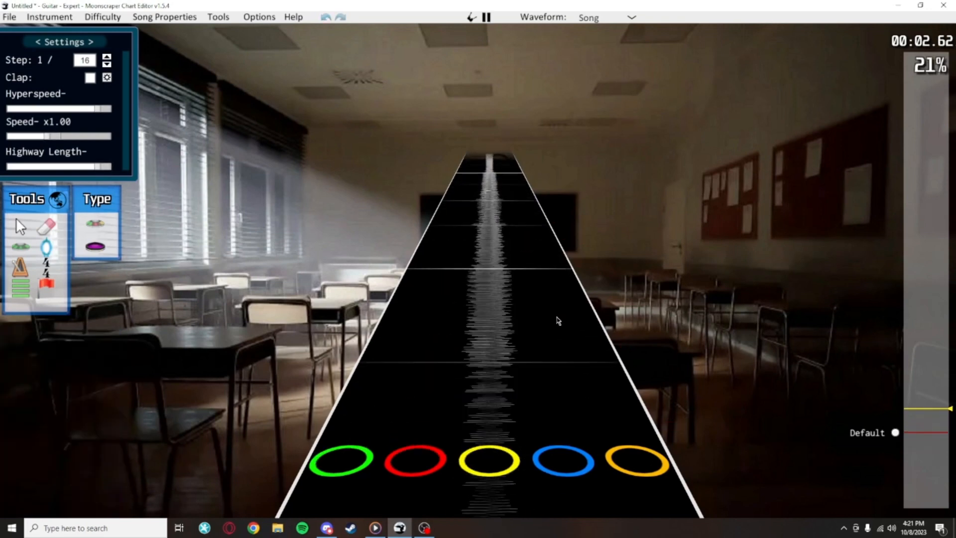
# Replay the opening and place yellow and blue notes on the two grid lines following the orange note
pyautogui.press('space')
pyautogui.scroll(-2, 551, 336)
pyautogui.click(534, 326)
pyautogui.click(546, 251)
pyautogui.scroll(-5, 553, 299)
pyautogui.press('space')
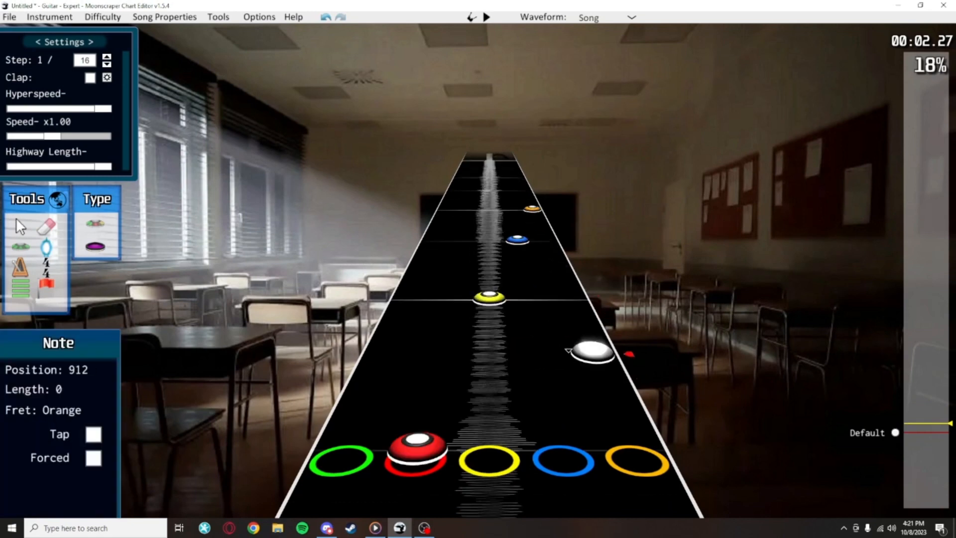
pyautogui.press('space')
pyautogui.scroll(-4, 573, 328)
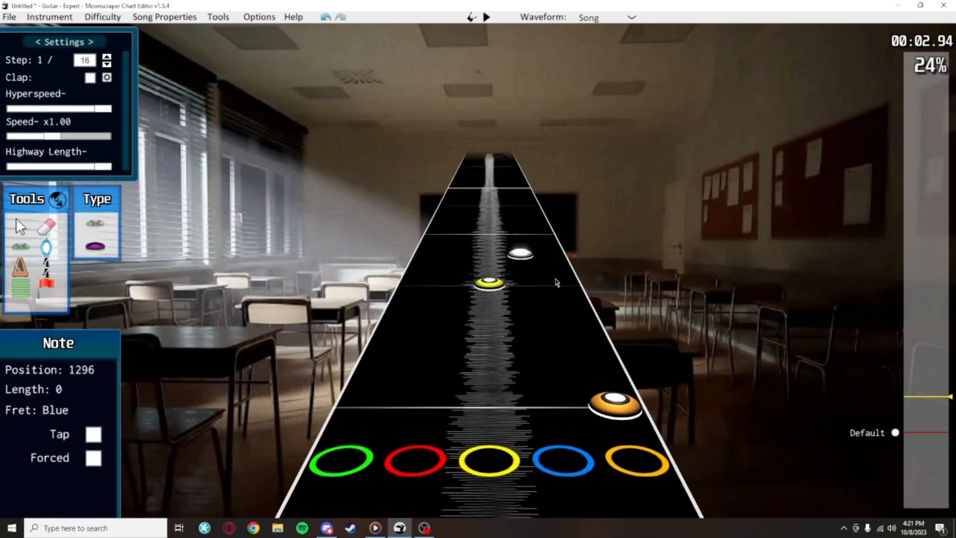
pyautogui.scroll(-4, 526, 245)
# Play the following passage and place an orange note at position 1536 and a blue note four grid lines further on
pyautogui.press('space')
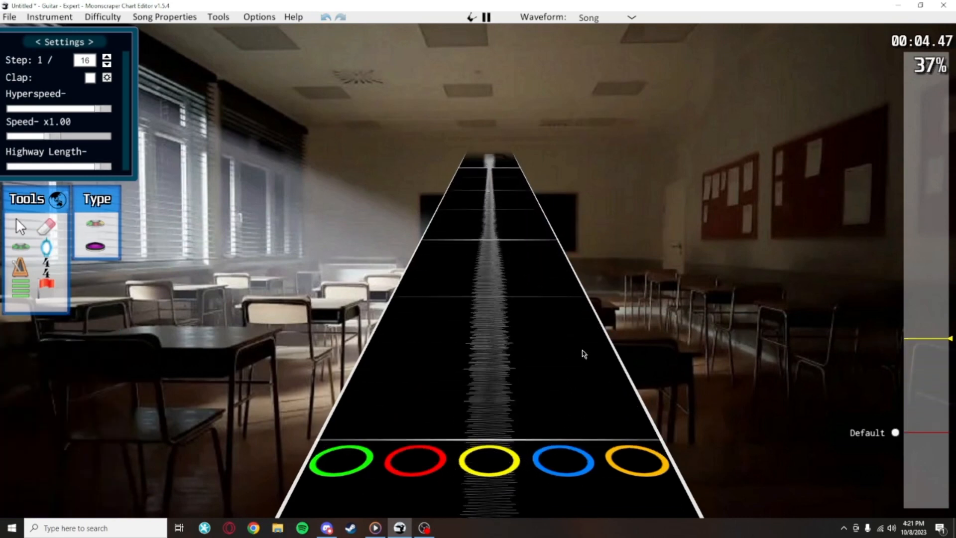
pyautogui.press('space')
pyautogui.scroll(-5, 584, 355)
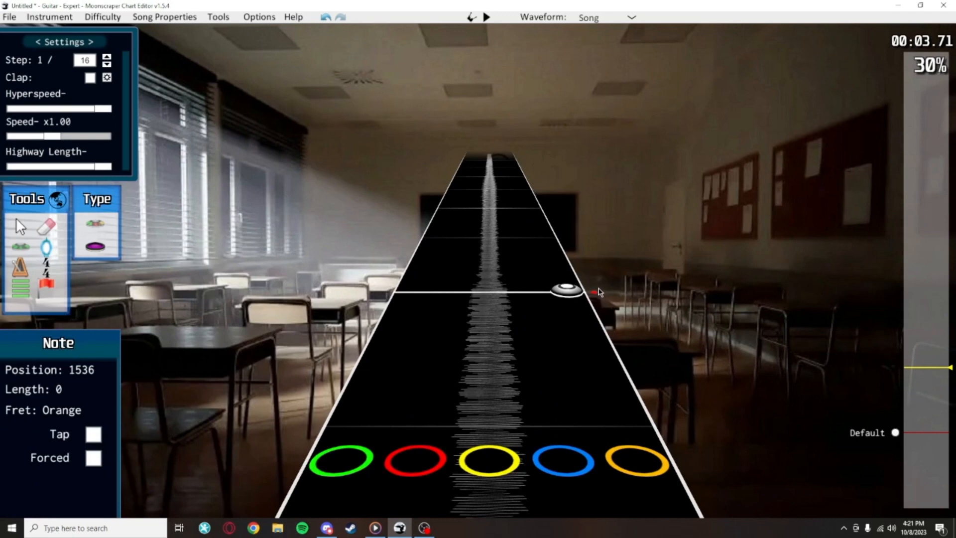
pyautogui.scroll(8, 600, 293)
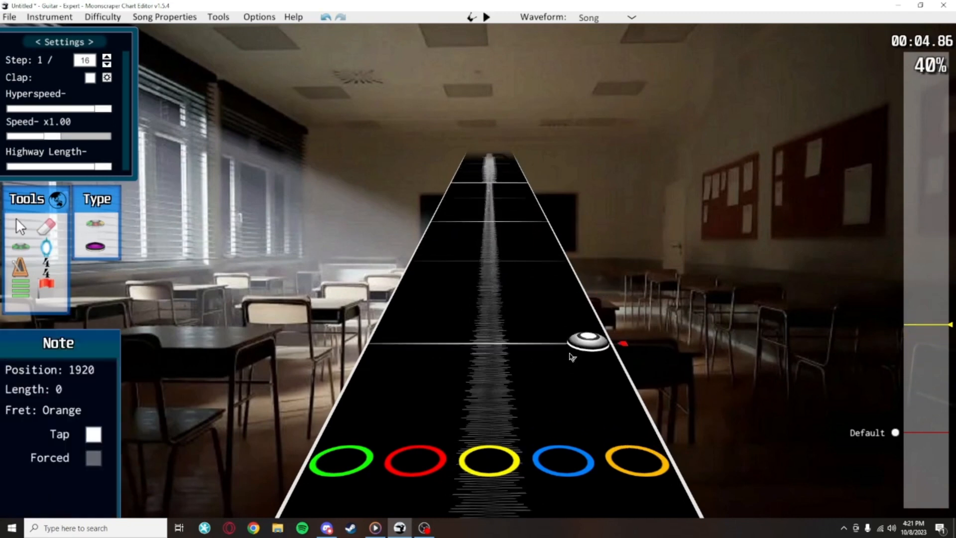
pyautogui.scroll(-8, 531, 331)
pyautogui.press('j')
pyautogui.click(532, 203)
pyautogui.click(576, 229)
# Check the placed notes along the highway, including the orange note at position 1536
pyautogui.scroll(-1, 595, 374)
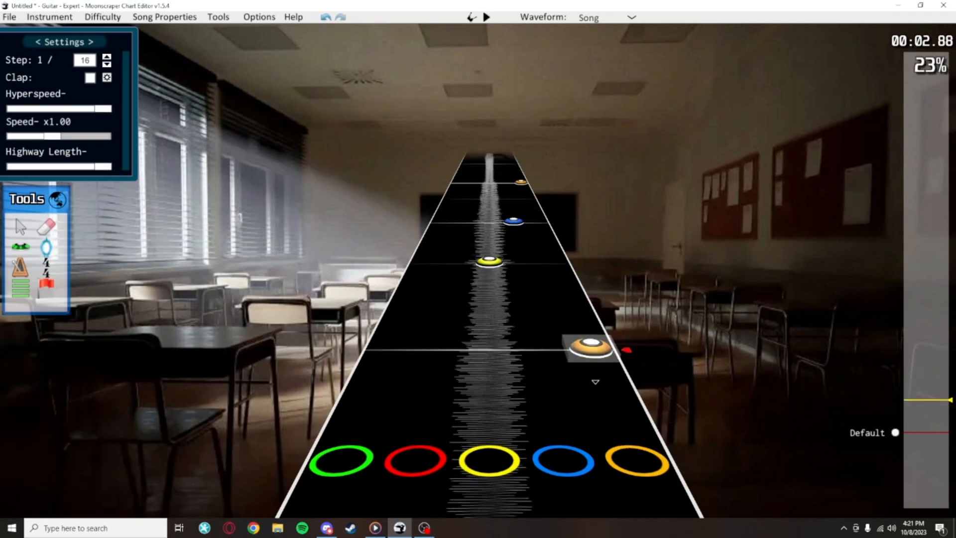
pyautogui.scroll(-1, 595, 382)
pyautogui.scroll(4, 666, 423)
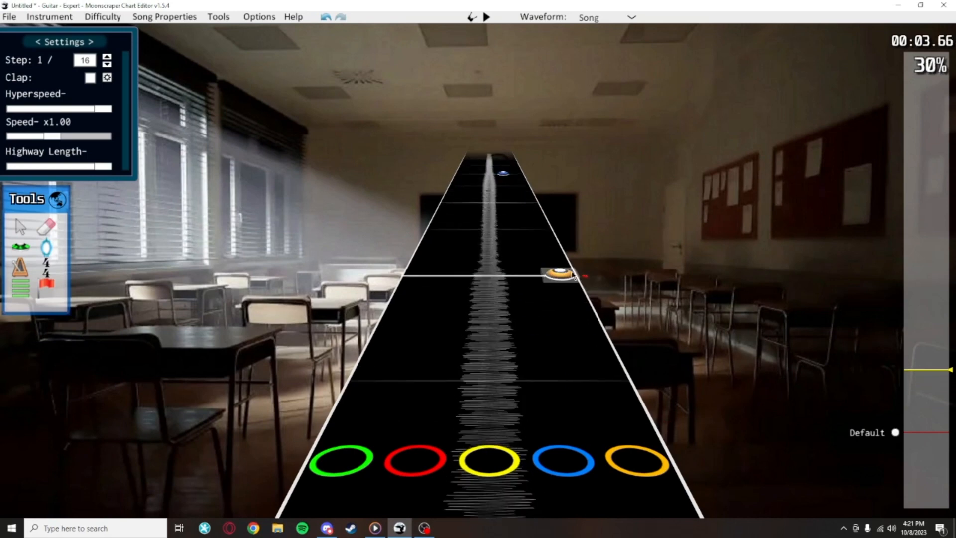
pyautogui.click(572, 275)
pyautogui.click(575, 265)
pyautogui.scroll(4, 580, 279)
pyautogui.scroll(-9, 618, 358)
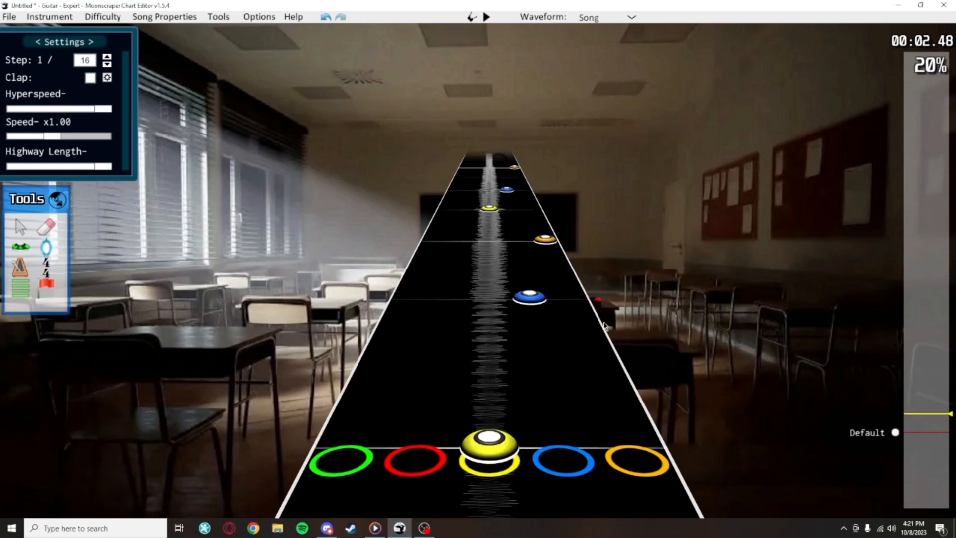
# Select the blue and orange notes after the yellow note as a group and clear the selection
pyautogui.moveTo(617, 352); pyautogui.dragTo(459, 184)
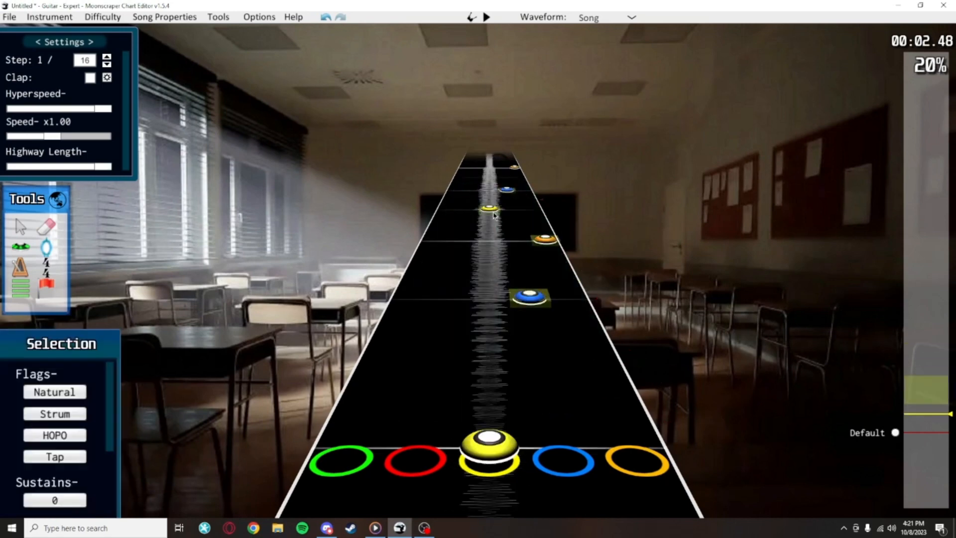
pyautogui.click(590, 279)
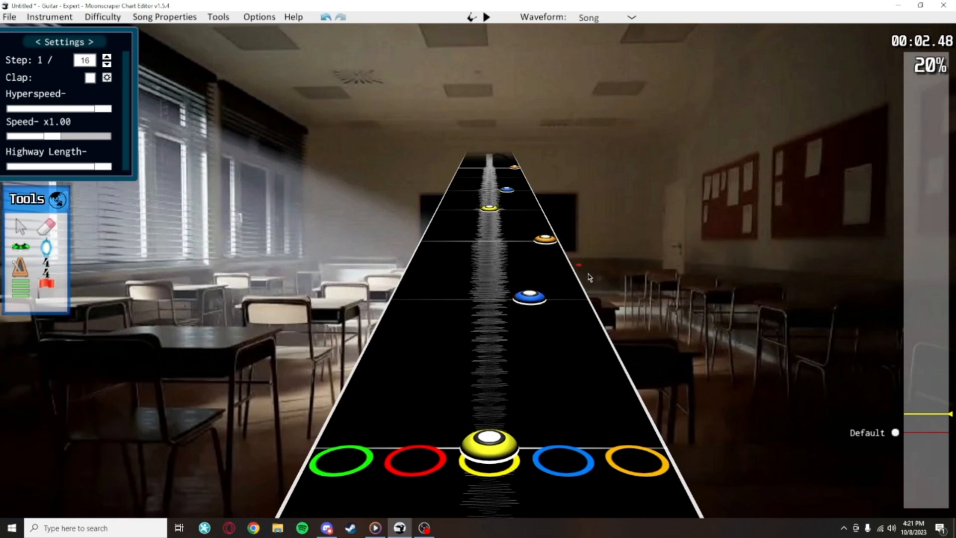
pyautogui.scroll(-1, 600, 334)
pyautogui.scroll(2, 623, 342)
# Select the notes from the orange one onward, try shifting them one lane toward green, and undo the change
pyautogui.moveTo(639, 355); pyautogui.dragTo(431, 201)
pyautogui.moveTo(594, 342); pyautogui.dragTo(547, 345)
pyautogui.click(547, 345)
pyautogui.click(547, 345)
pyautogui.hotkey('ctrl', 'z')
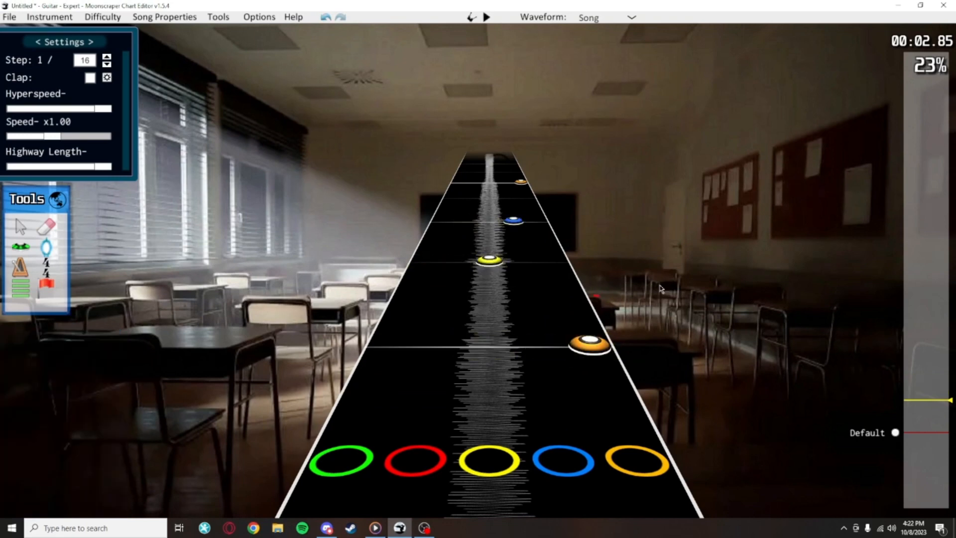
# Select the opening green, red, yellow, blue and orange notes as a group and clear the selection
pyautogui.scroll(-5, 592, 306)
pyautogui.moveTo(654, 387); pyautogui.dragTo(120, 179)
pyautogui.scroll(1, 551, 297)
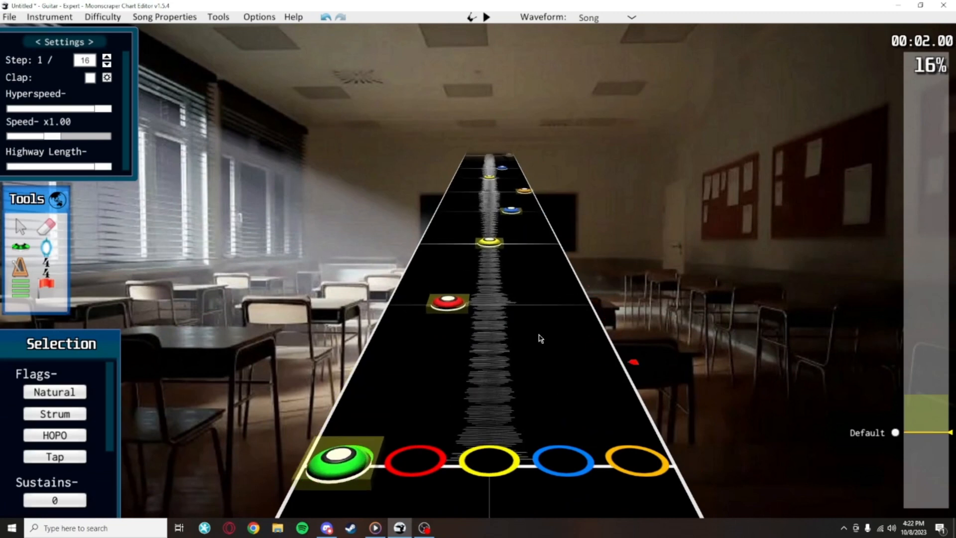
pyautogui.scroll(4, 564, 240)
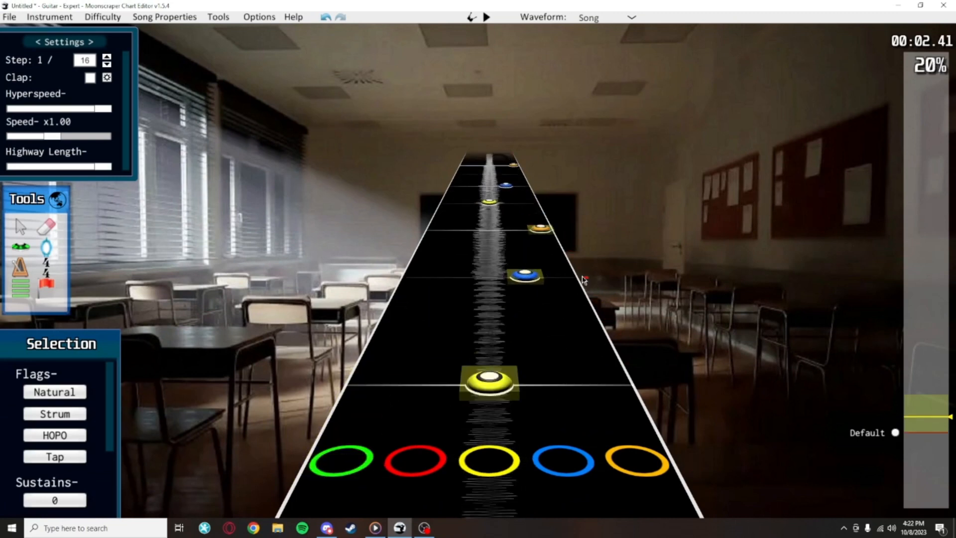
pyautogui.scroll(-13, 573, 276)
pyautogui.click(540, 269)
# Move the blue note that follows the first yellow note into the red lane
pyautogui.scroll(9, 473, 299)
pyautogui.click(442, 335)
pyautogui.moveTo(516, 220); pyautogui.dragTo(466, 222)
pyautogui.click(541, 246)
# Select the next orange, yellow and blue notes as a group and shift them one lane toward green
pyautogui.scroll(5, 563, 247)
pyautogui.moveTo(579, 248); pyautogui.dragTo(460, 189)
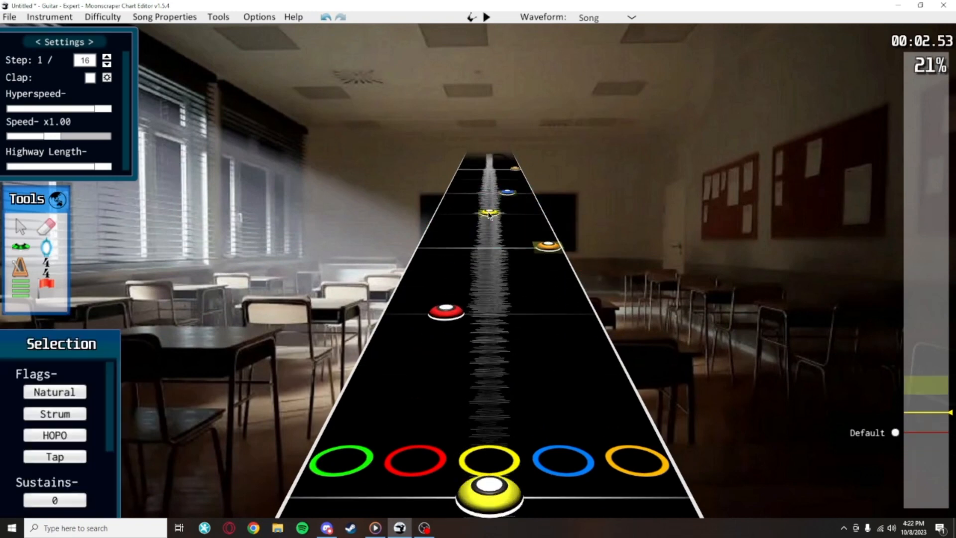
pyautogui.moveTo(544, 257); pyautogui.dragTo(526, 255)
pyautogui.scroll(-8, 555, 361)
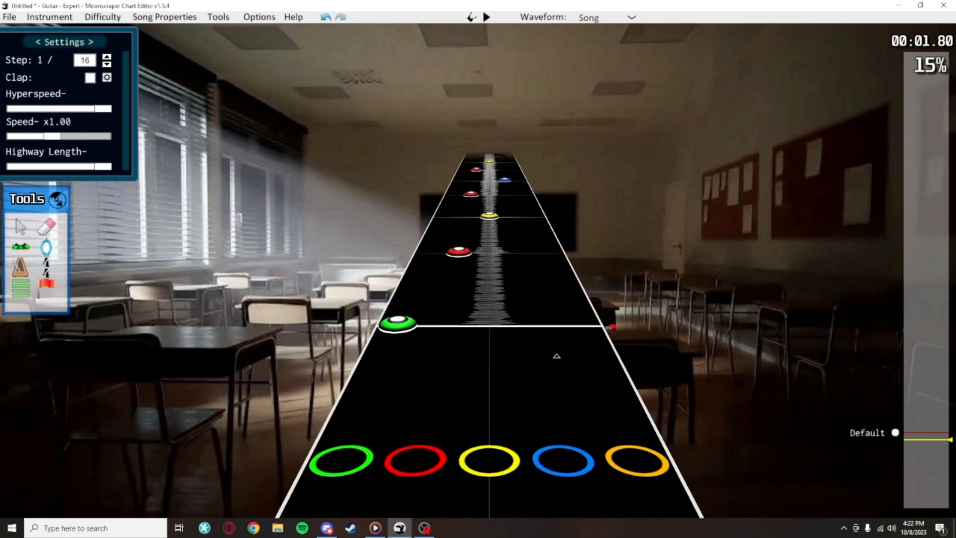
# Check the moved notes one by one, including the red note at position 1056
pyautogui.scroll(5, 566, 359)
pyautogui.scroll(4, 572, 355)
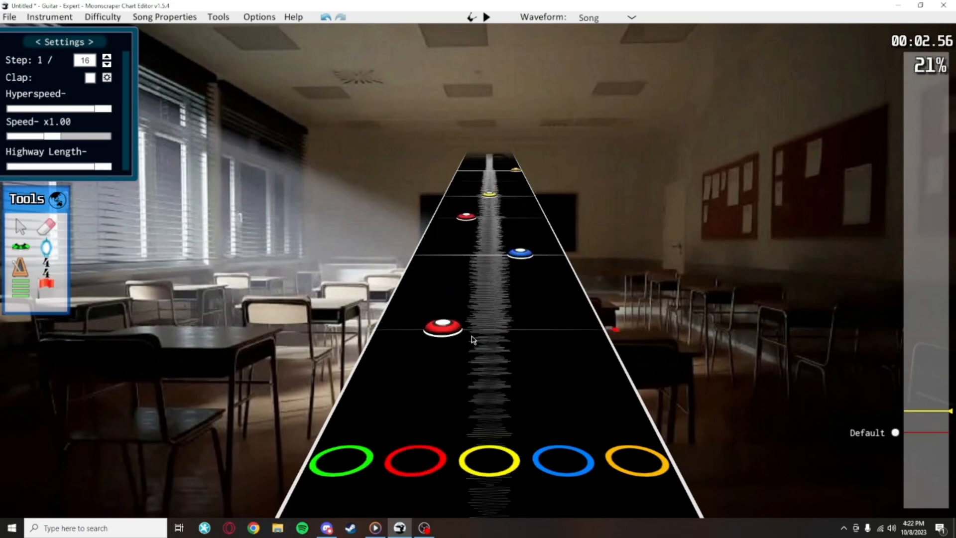
pyautogui.click(442, 326)
pyautogui.click(517, 254)
pyautogui.click(466, 217)
pyautogui.click(442, 327)
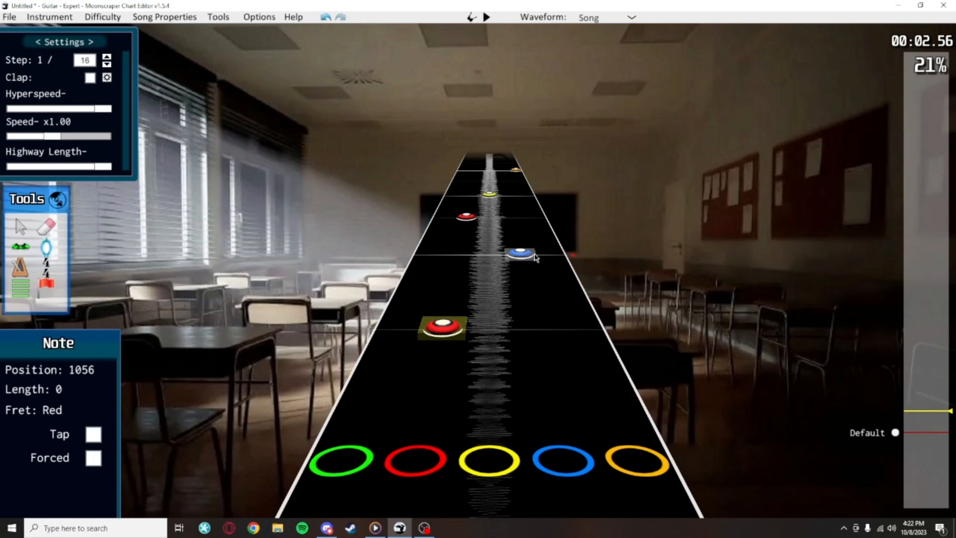
pyautogui.click(596, 262)
# Play the passage with the moved notes and return to the red note at position 1056
pyautogui.scroll(5, 615, 262)
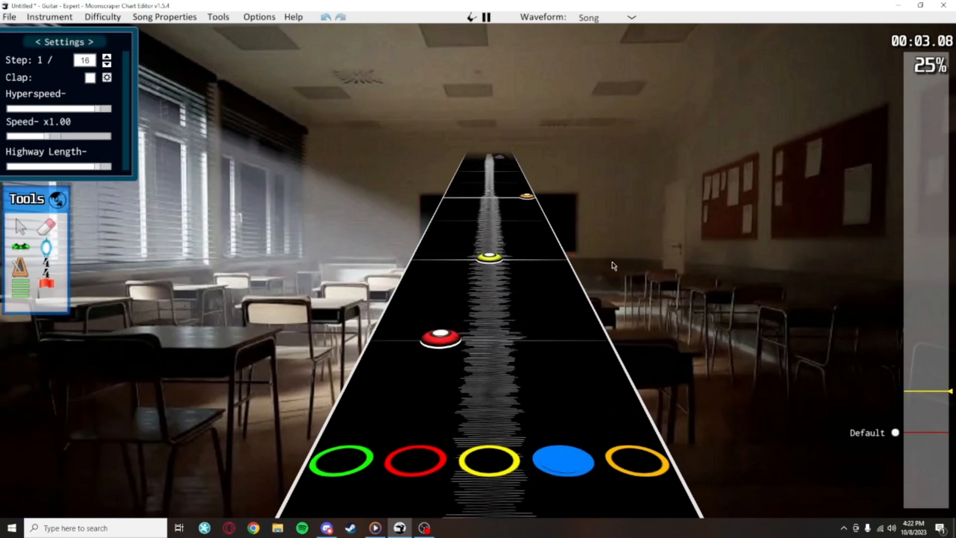
pyautogui.scroll(-3, 629, 369)
pyautogui.scroll(4, 606, 329)
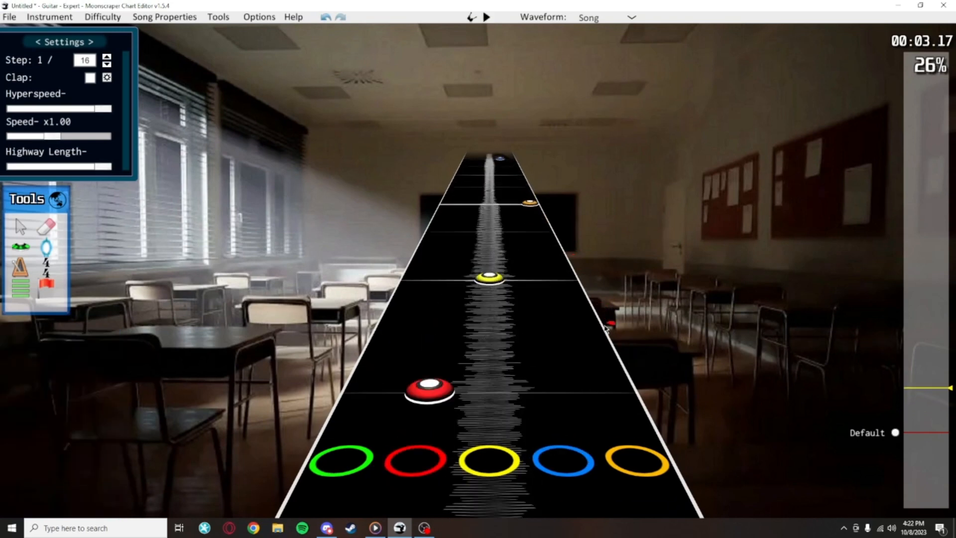
pyautogui.scroll(-2, 544, 324)
pyautogui.scroll(-2, 545, 324)
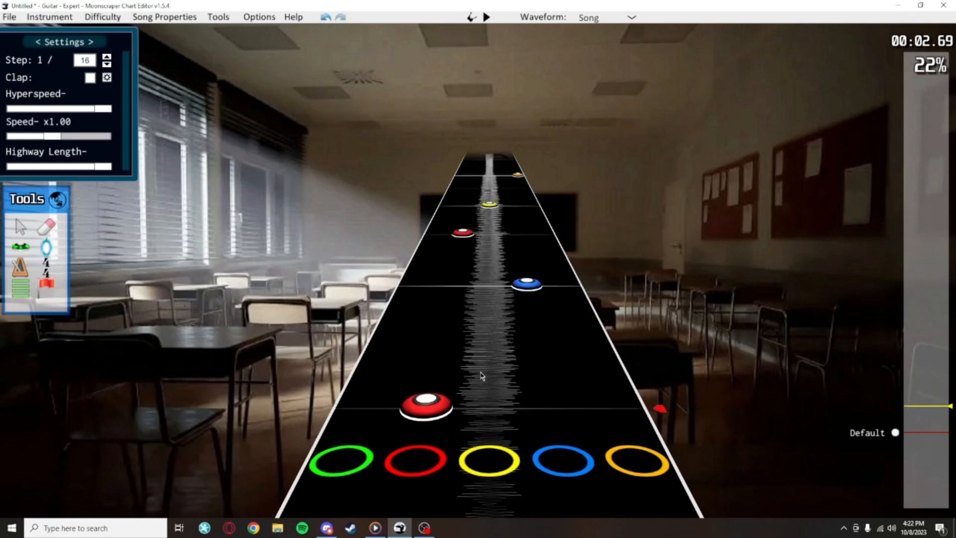
# Move the red note at position 1056 into the yellow lane
pyautogui.click(452, 403)
pyautogui.scroll(-1, 480, 372)
pyautogui.click(482, 345)
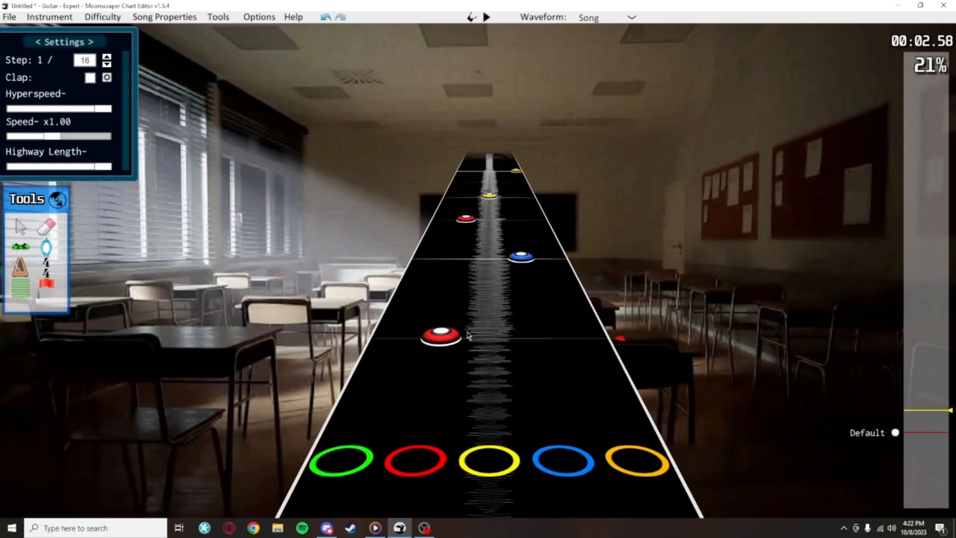
pyautogui.moveTo(444, 336); pyautogui.dragTo(493, 337)
pyautogui.click(552, 342)
# Swap the lanes of the two notes following the opening green note, making them yellow and red in that order
pyautogui.scroll(-5, 521, 299)
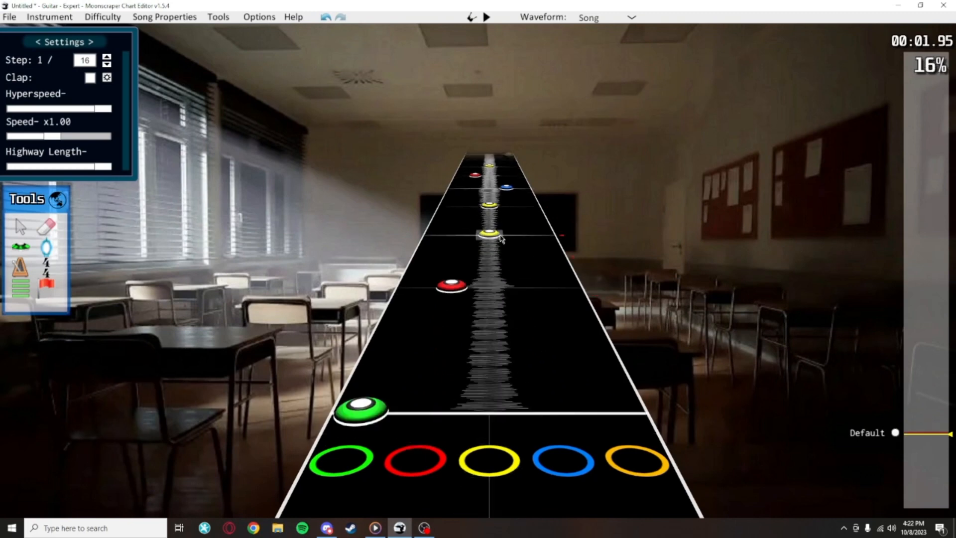
pyautogui.moveTo(497, 235); pyautogui.dragTo(464, 237)
pyautogui.moveTo(454, 285); pyautogui.dragTo(491, 286)
pyautogui.click(580, 299)
# Replay the opening twice to check the rearranged notes against the song
pyautogui.scroll(1, 563, 333)
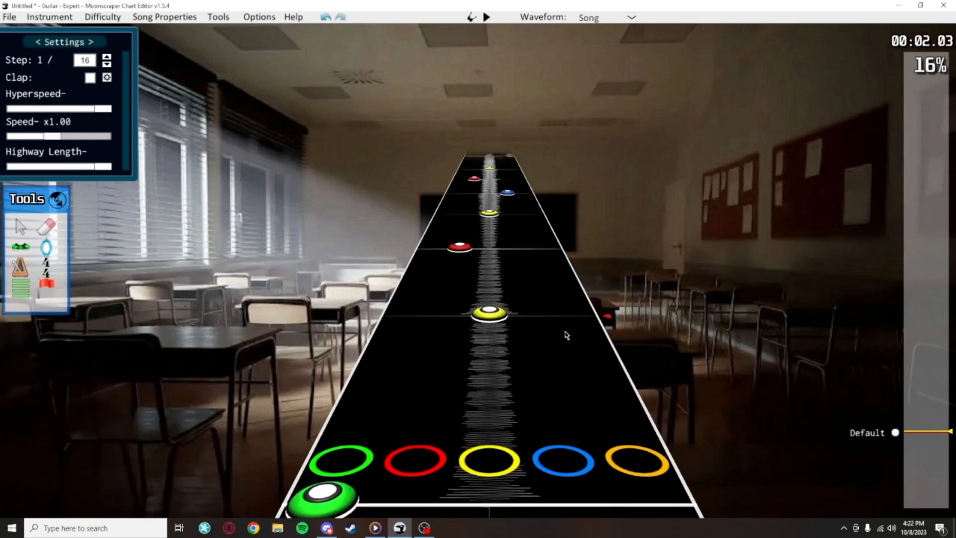
pyautogui.press('space')
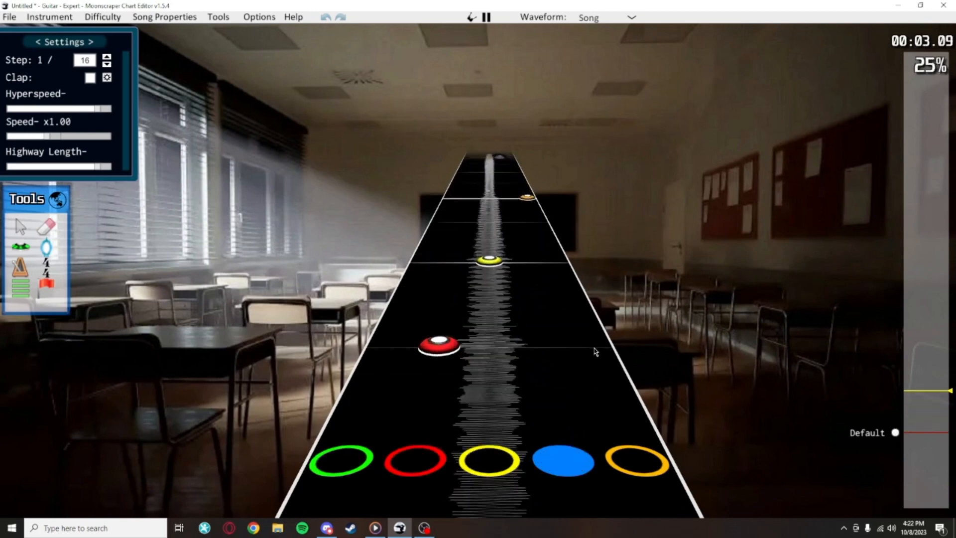
pyautogui.press('space')
pyautogui.scroll(-3, 545, 313)
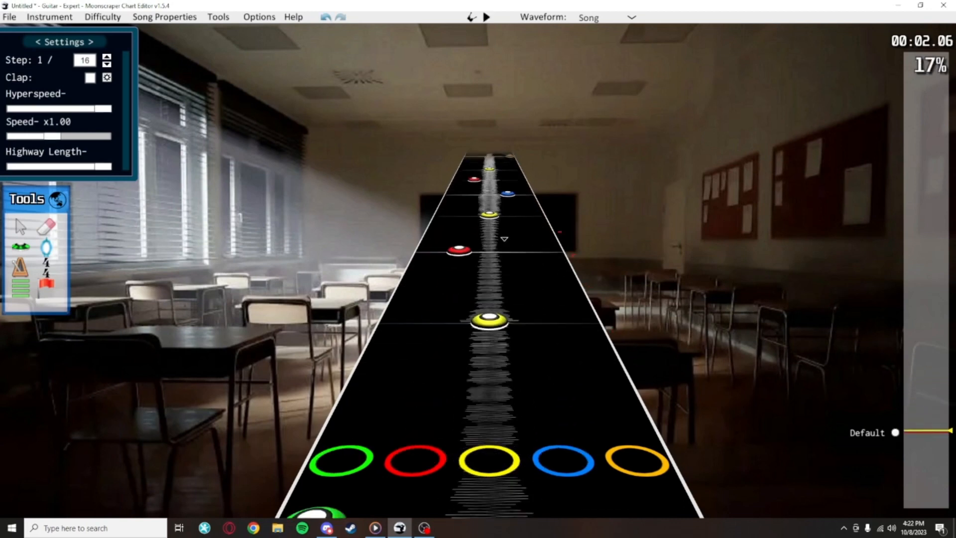
pyautogui.scroll(-4, 565, 314)
pyautogui.scroll(3, 598, 317)
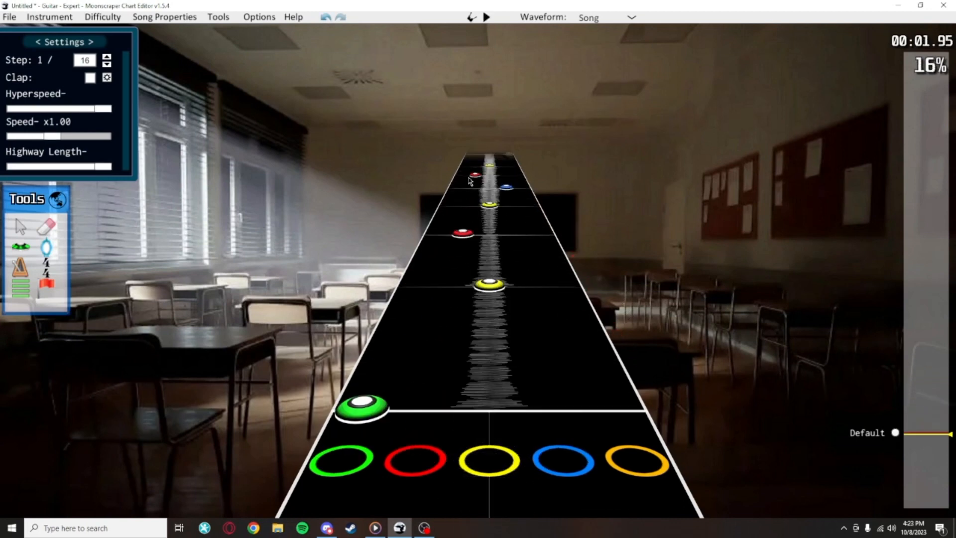
pyautogui.press('space')
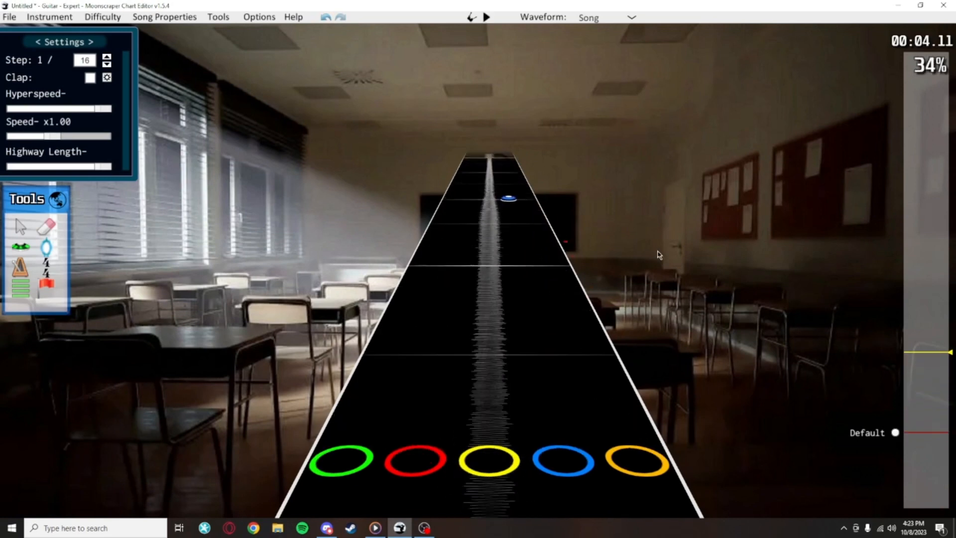
pyautogui.press('space')
# Play from the opening past the last blue note and place a red note on the next measure line
pyautogui.scroll(-3, 651, 256)
pyautogui.scroll(-20, 650, 255)
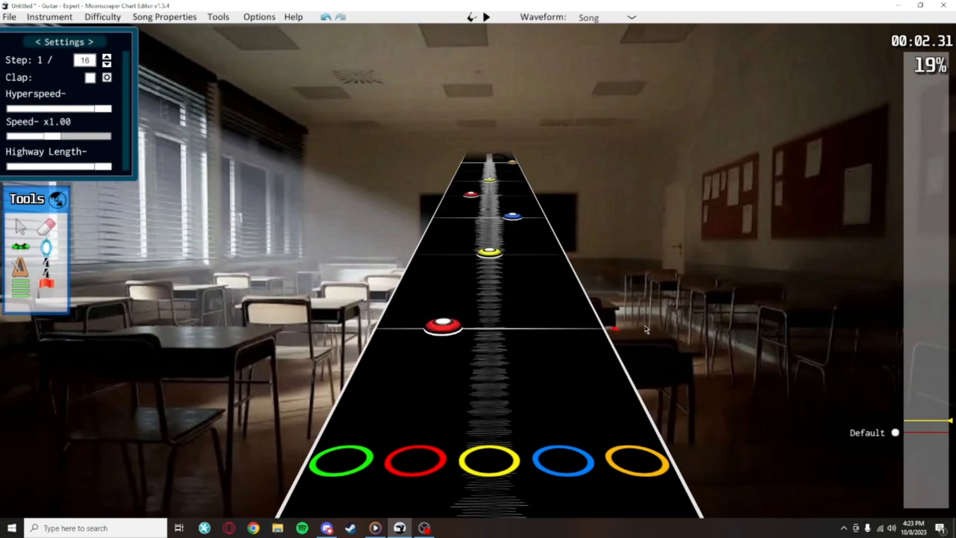
pyautogui.scroll(12, 612, 223)
pyautogui.scroll(-9, 611, 223)
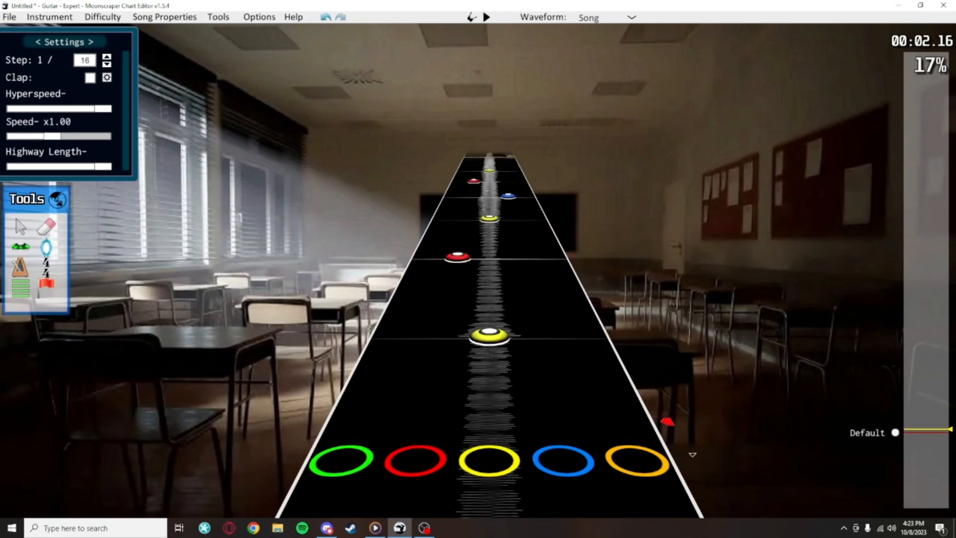
pyautogui.press('space')
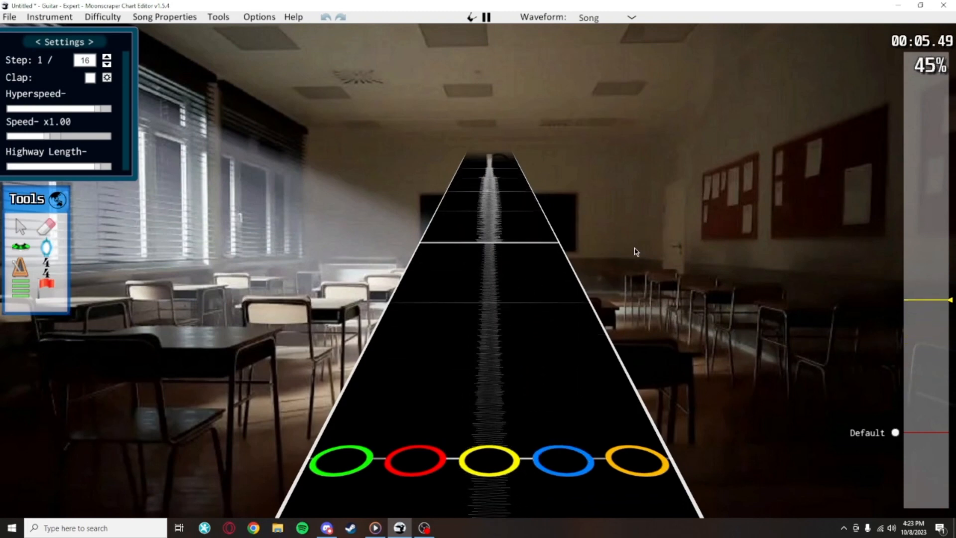
pyautogui.press('y')
pyautogui.press('space')
pyautogui.scroll(-10, 471, 297)
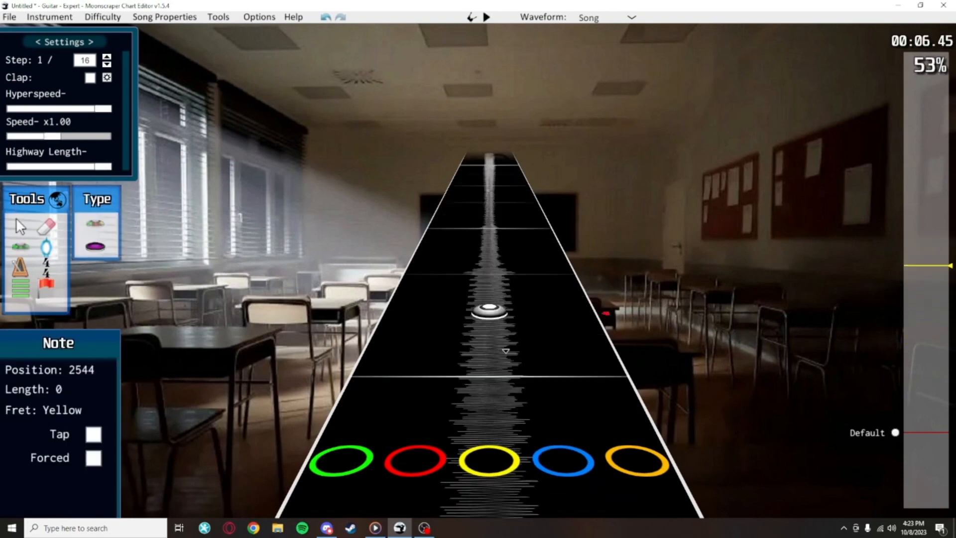
pyautogui.click(454, 273)
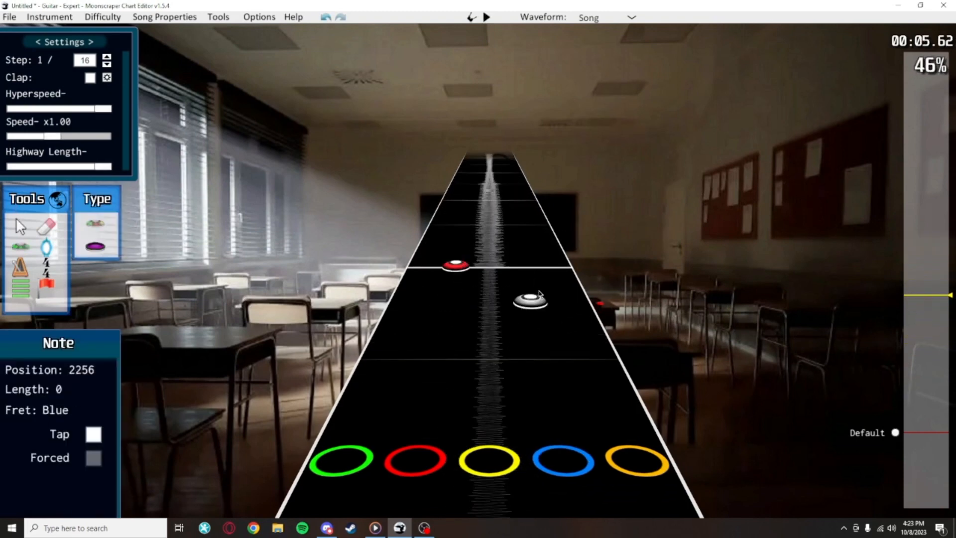
# Replay the opening and a stretch of the song to compare the rhythm with the newly charted passage
pyautogui.scroll(2, 524, 274)
pyautogui.scroll(-5, 489, 304)
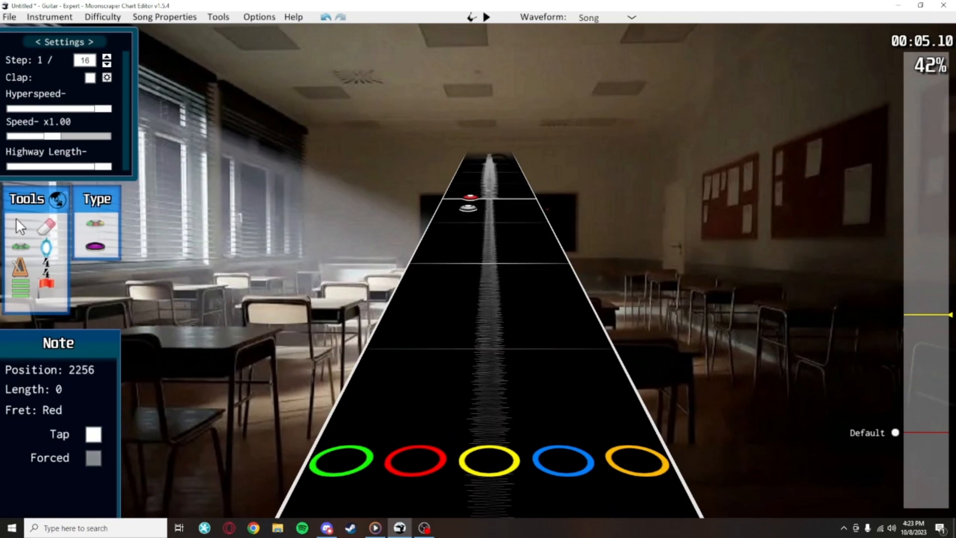
pyautogui.scroll(-20, 406, 491)
pyautogui.press('space')
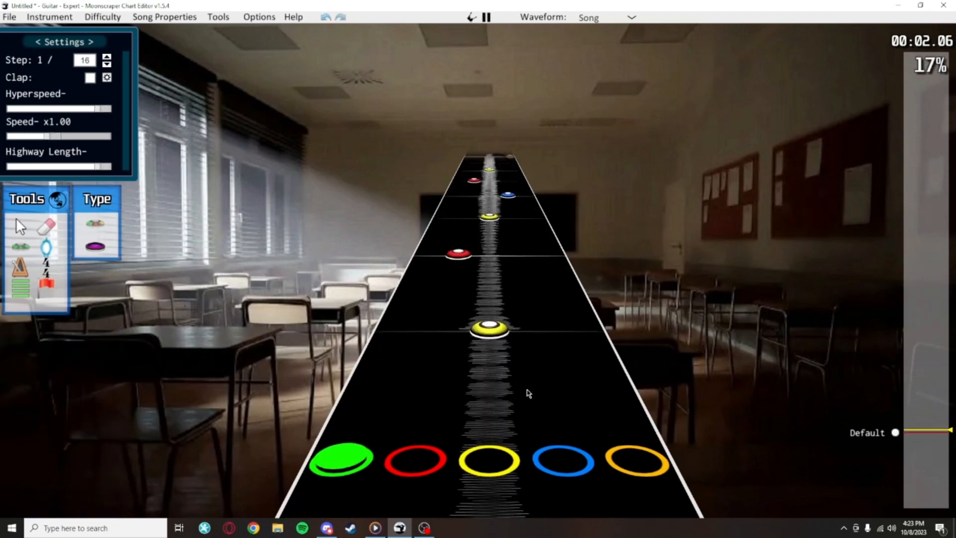
pyautogui.press('space')
pyautogui.scroll(20, 548, 293)
pyautogui.press('space')
# Play the following passage and place yellow and blue notes on the third and fourth grid lines after the new red note
pyautogui.press('space')
pyautogui.scroll(-4, 496, 317)
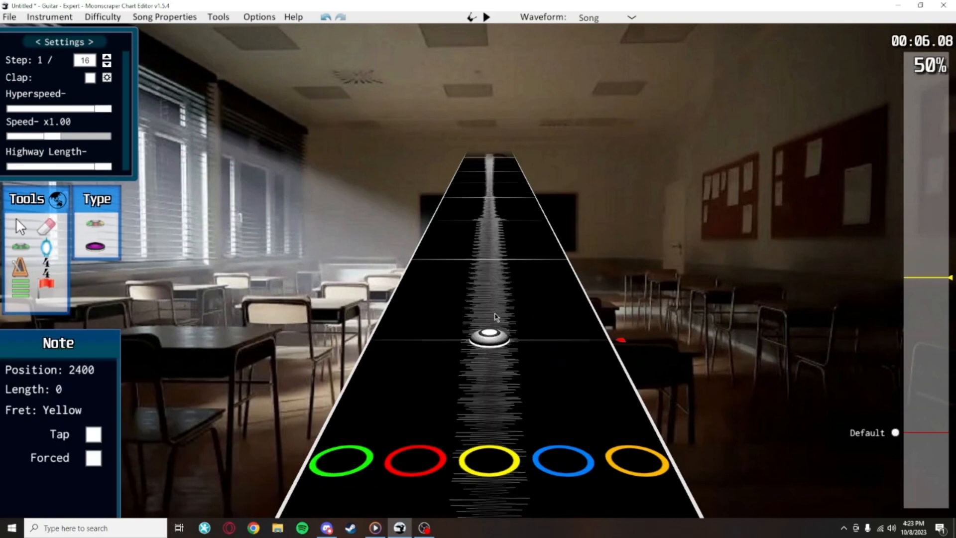
pyautogui.scroll(-1, 500, 324)
pyautogui.press('space')
pyautogui.press('space')
pyautogui.scroll(-4, 521, 343)
# Play on, place an orange note at position 3072 and play the passage that follows it
pyautogui.press('space')
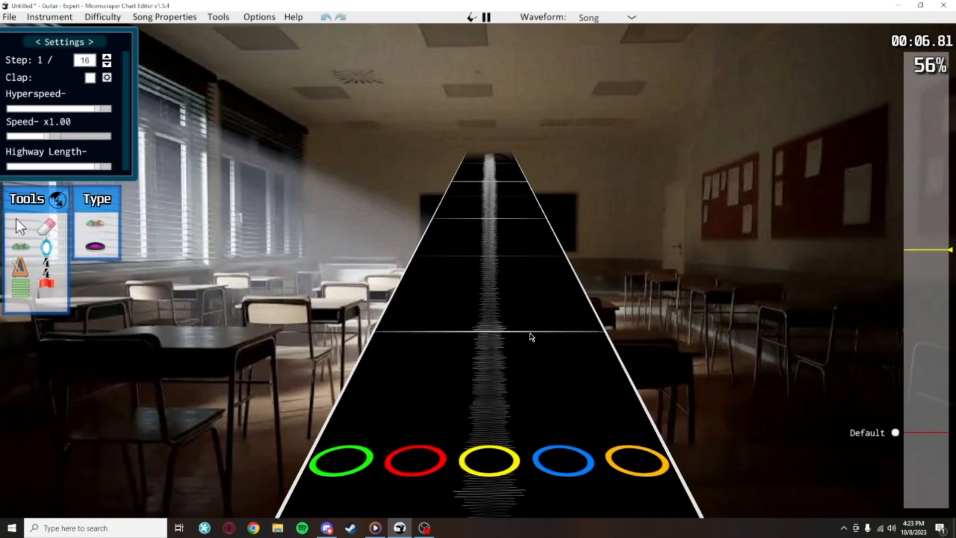
pyautogui.press('space')
pyautogui.scroll(-4, 533, 304)
pyautogui.press('space')
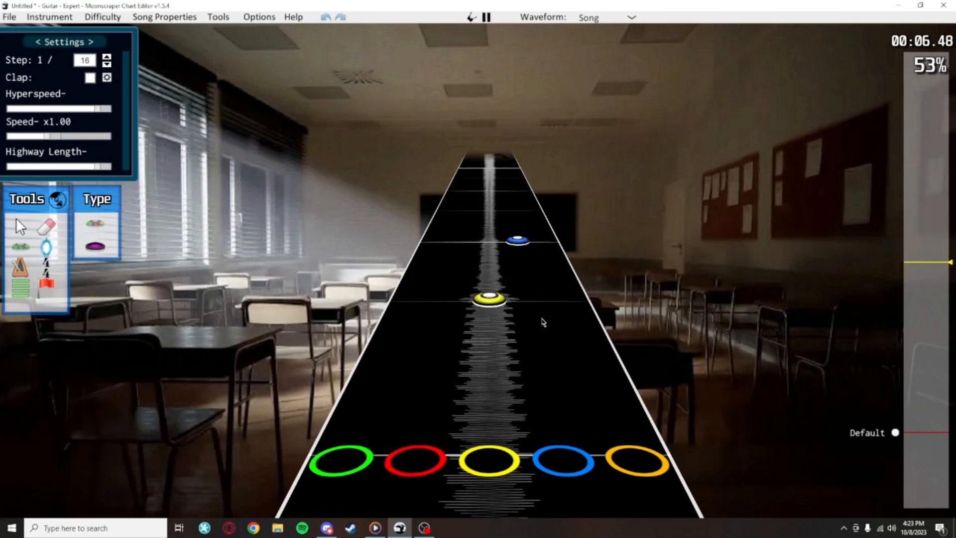
pyautogui.press('space')
pyautogui.scroll(-2, 602, 349)
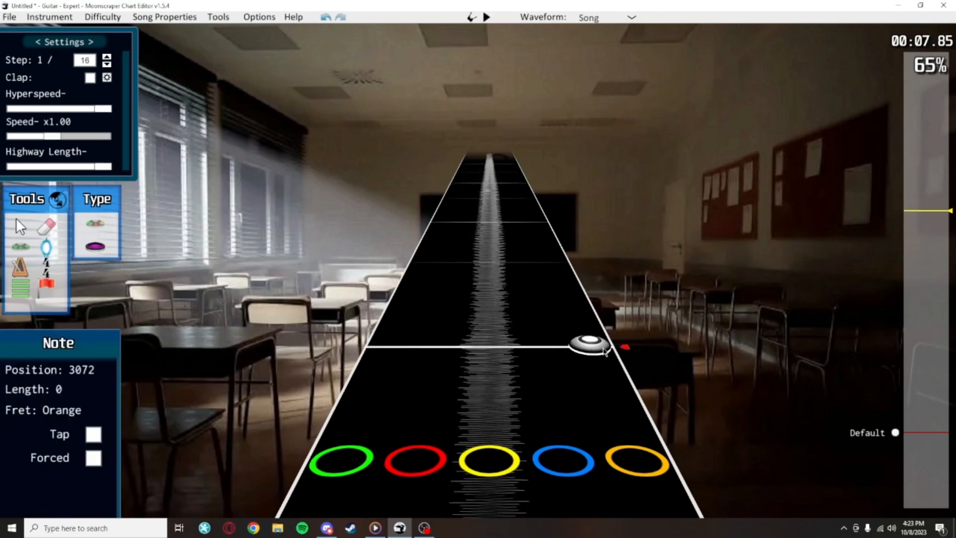
pyautogui.scroll(-2, 580, 320)
pyautogui.press('space')
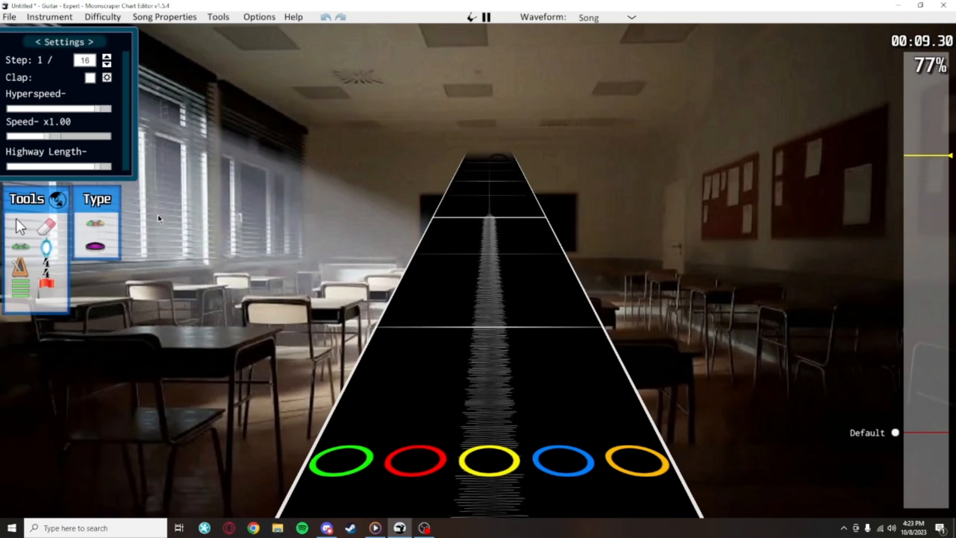
pyautogui.press('space')
# Switch to the selection tool and review the charted notes from the newest ones back to the opening green note
pyautogui.click(20, 228)
pyautogui.scroll(-6, 489, 319)
pyautogui.scroll(-8, 619, 339)
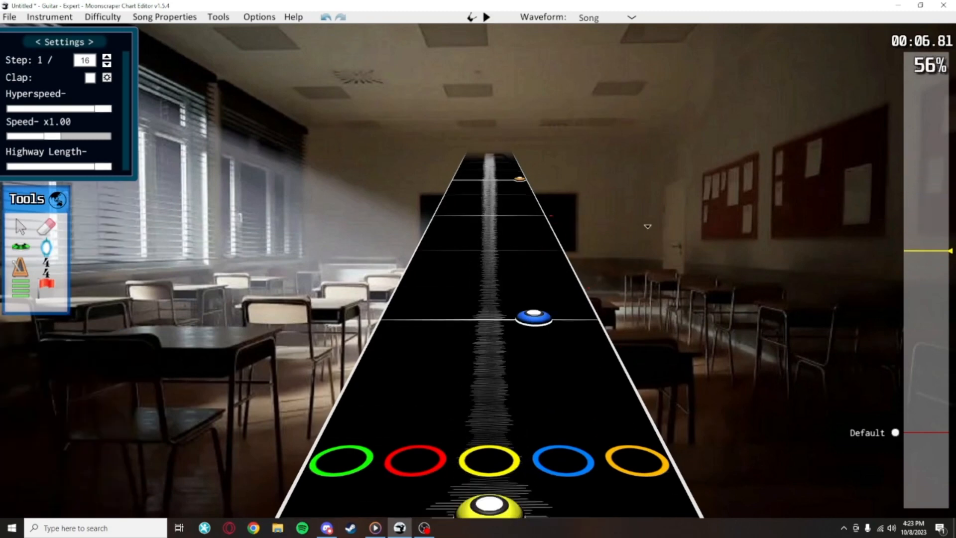
pyautogui.scroll(1, 615, 368)
pyautogui.scroll(-3, 612, 382)
pyautogui.scroll(-14, 612, 381)
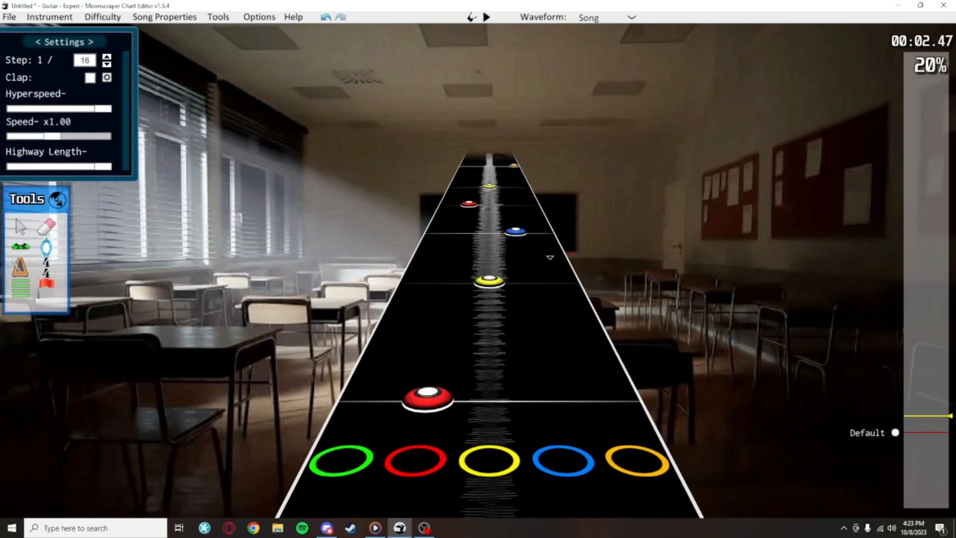
pyautogui.scroll(8, 572, 278)
pyautogui.scroll(11, 572, 154)
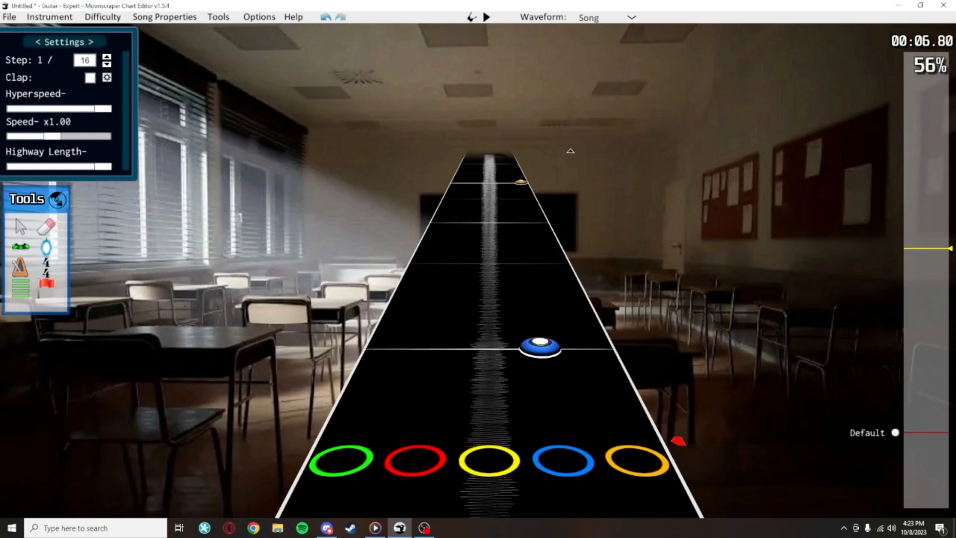
pyautogui.scroll(-16, 598, 352)
pyautogui.scroll(-3, 626, 321)
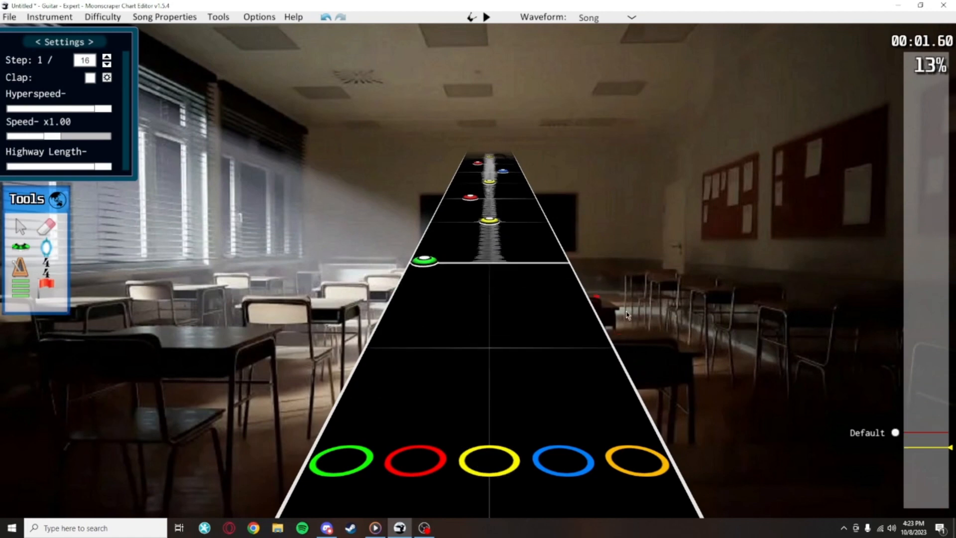
# Replay the notes following the opening green note and return to the early yellow note
pyautogui.scroll(-2, 627, 315)
pyautogui.press('space')
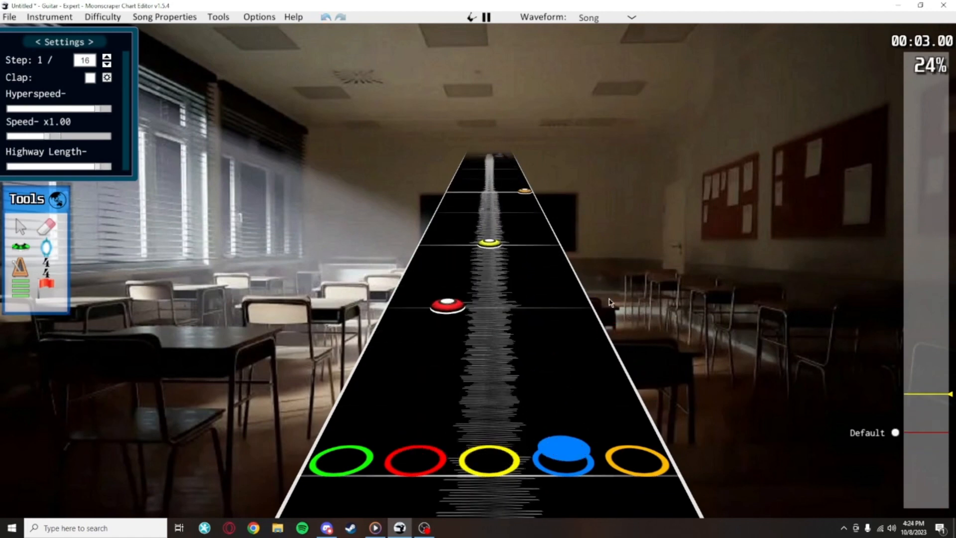
pyautogui.scroll(-2, 611, 302)
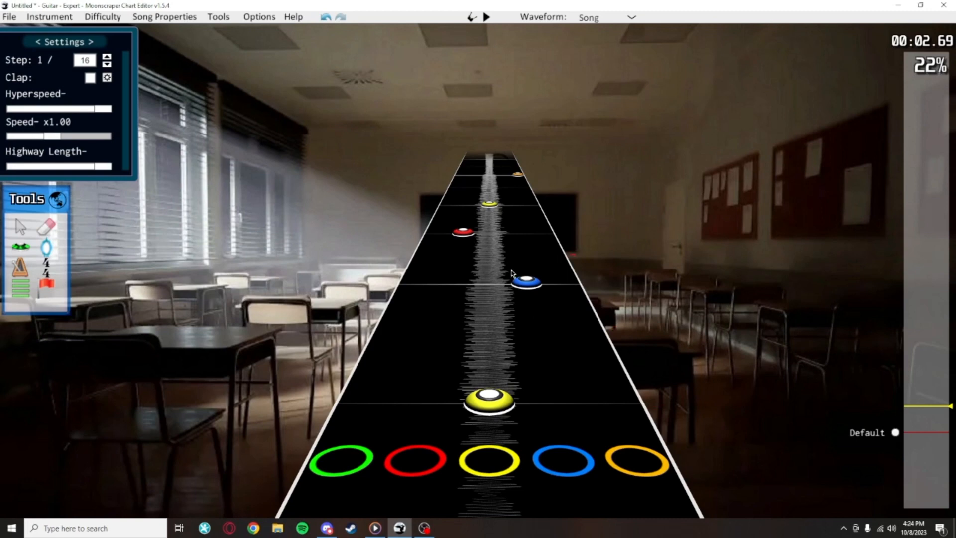
# Set the grid step to 1/24 and add short sustains to the opening green, yellow and red notes
pyautogui.moveTo(503, 396); pyautogui.dragTo(560, 206)
pyautogui.press('w')
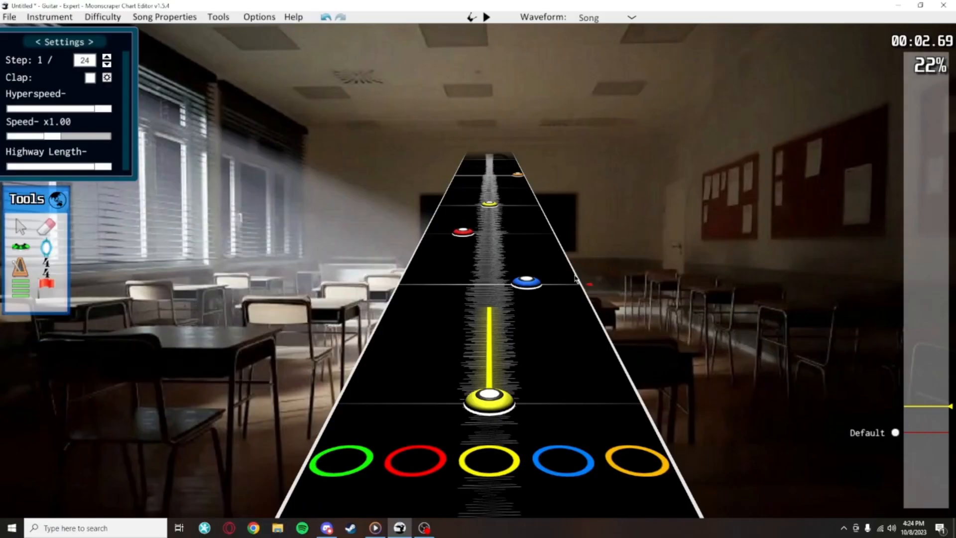
pyautogui.scroll(-3, 543, 295)
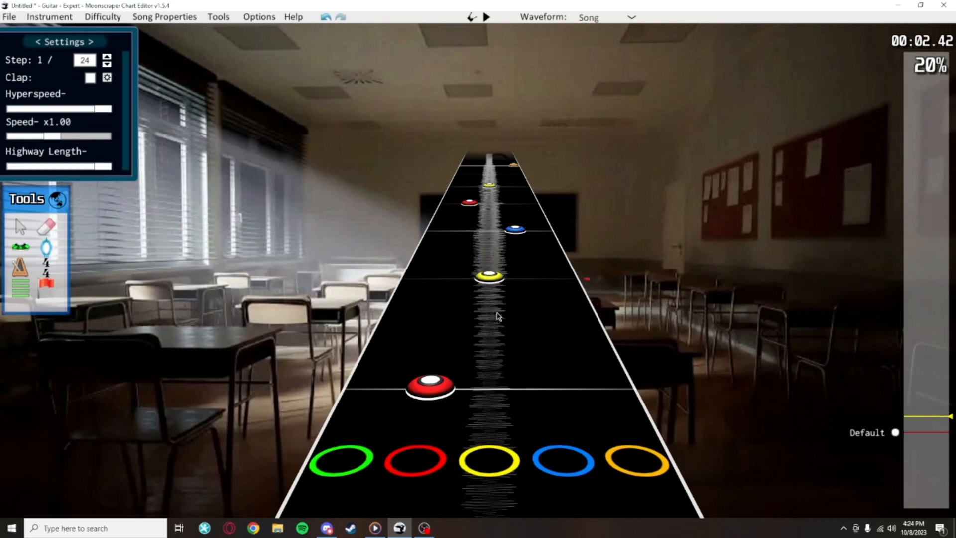
pyautogui.scroll(3, 529, 316)
pyautogui.scroll(-7, 566, 305)
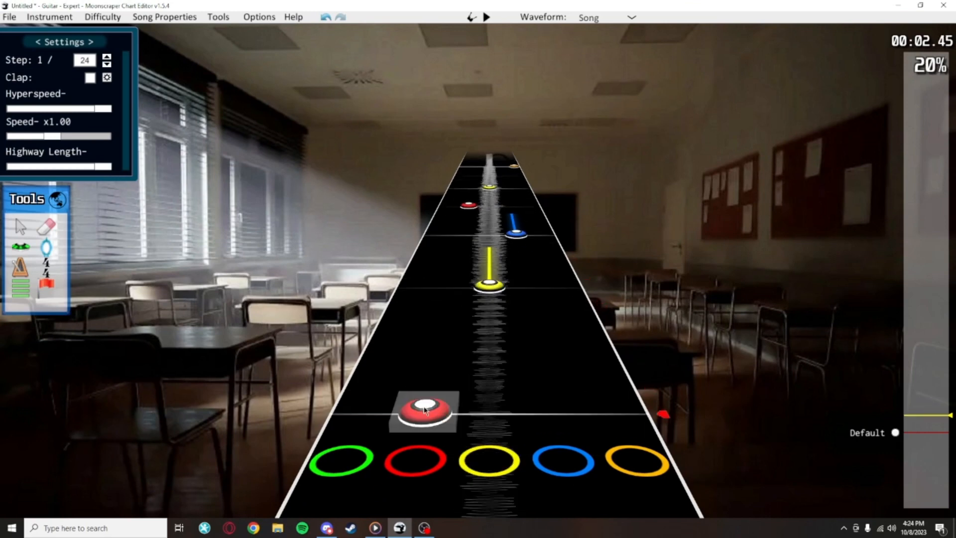
pyautogui.scroll(-5, 601, 280)
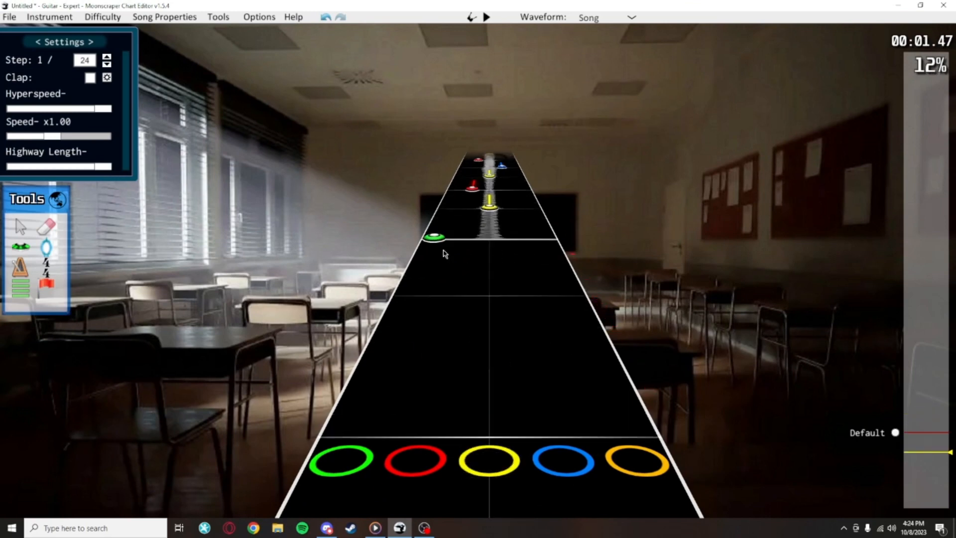
pyautogui.rightClick(440, 245)
pyautogui.scroll(4, 576, 157)
pyautogui.scroll(1, 585, 175)
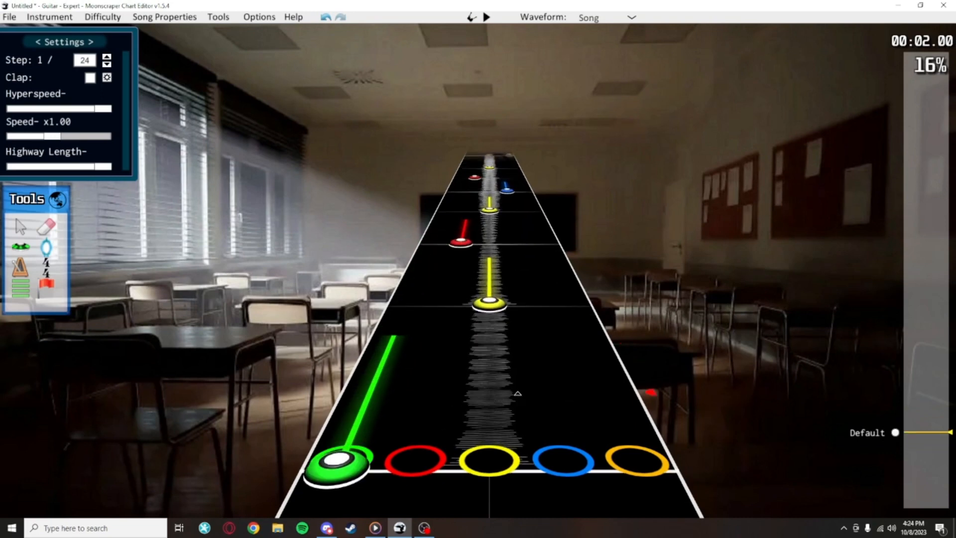
# Remove the short sustains from the opening green, yellow and red notes one after another
pyautogui.scroll(-2, 517, 393)
pyautogui.rightClick(371, 386)
pyautogui.rightClick(490, 279)
pyautogui.scroll(3, 543, 279)
pyautogui.rightClick(452, 294)
pyautogui.scroll(3, 455, 328)
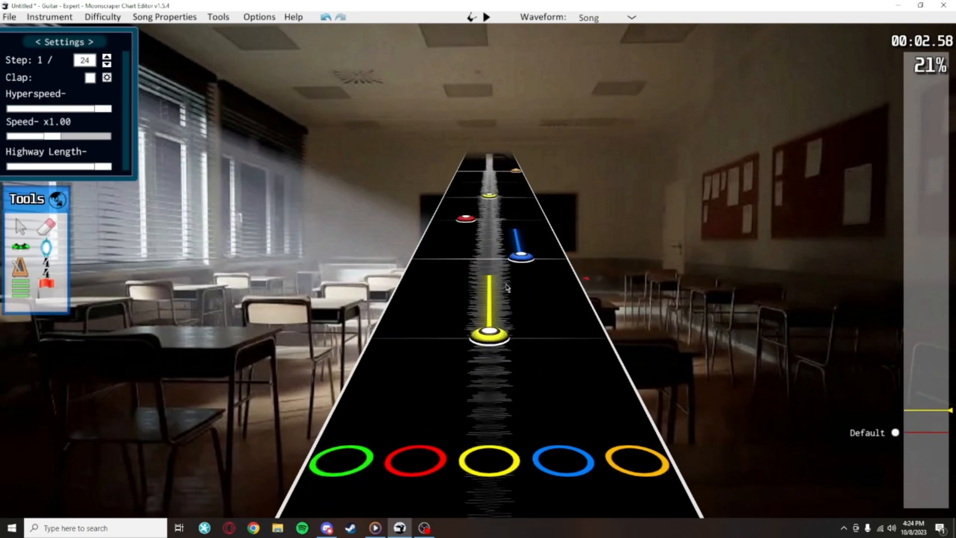
pyautogui.rightClick(490, 332)
# Sustain the yellow note before the first orange note, and that orange note, each ending just before the next note
pyautogui.scroll(10, 531, 272)
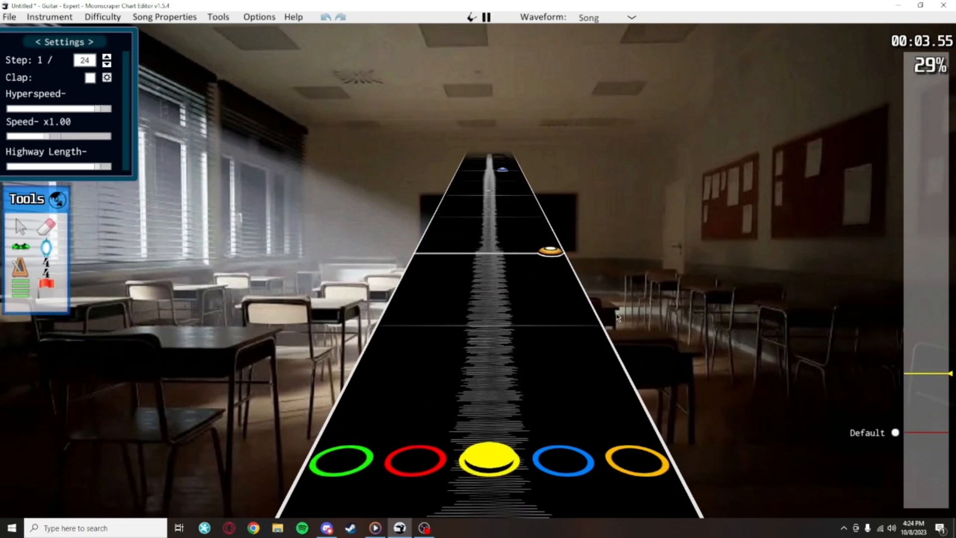
pyautogui.scroll(-5, 483, 338)
pyautogui.scroll(1, 481, 338)
pyautogui.rightClick(482, 339)
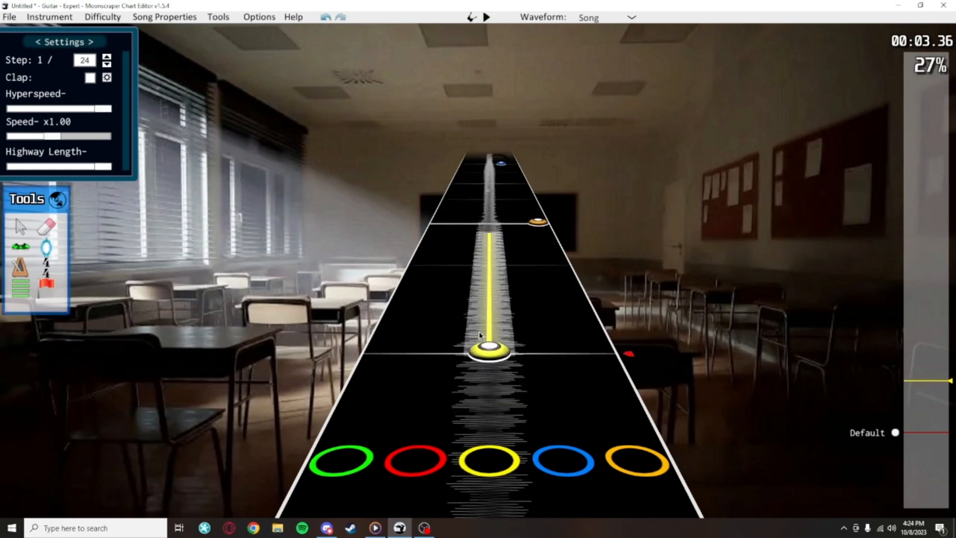
pyautogui.press('space')
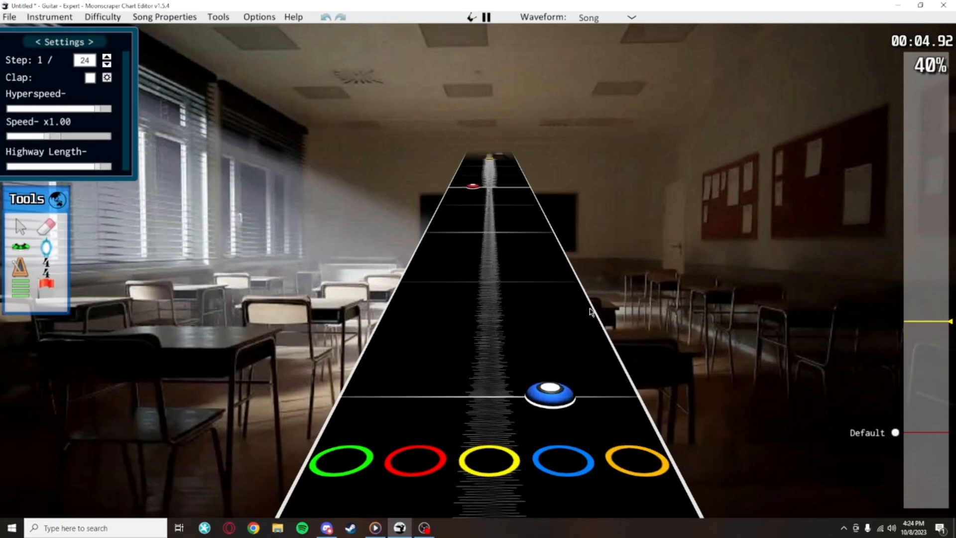
pyautogui.press('space')
pyautogui.scroll(8, 611, 240)
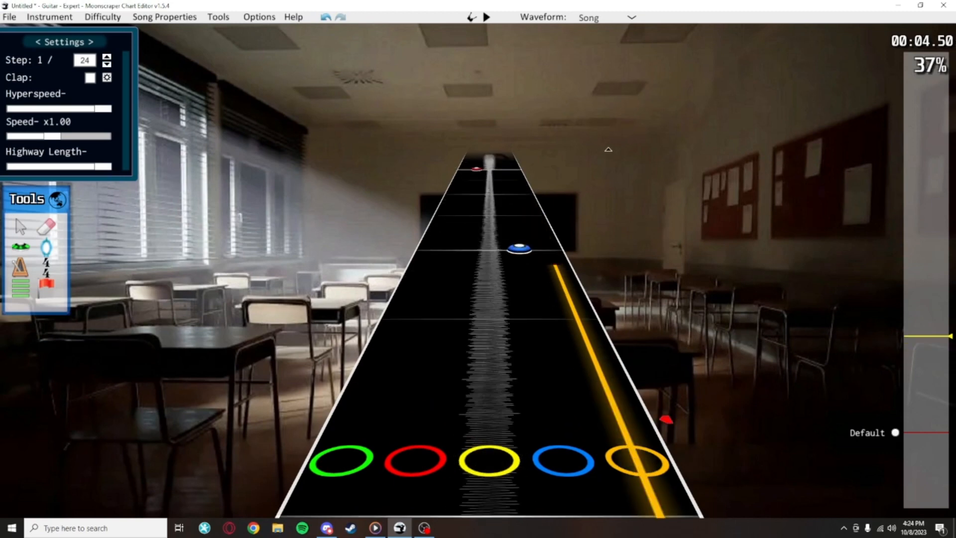
pyautogui.scroll(-2, 611, 240)
# Play on and sustain the blue note until just before the final orange note
pyautogui.press('space')
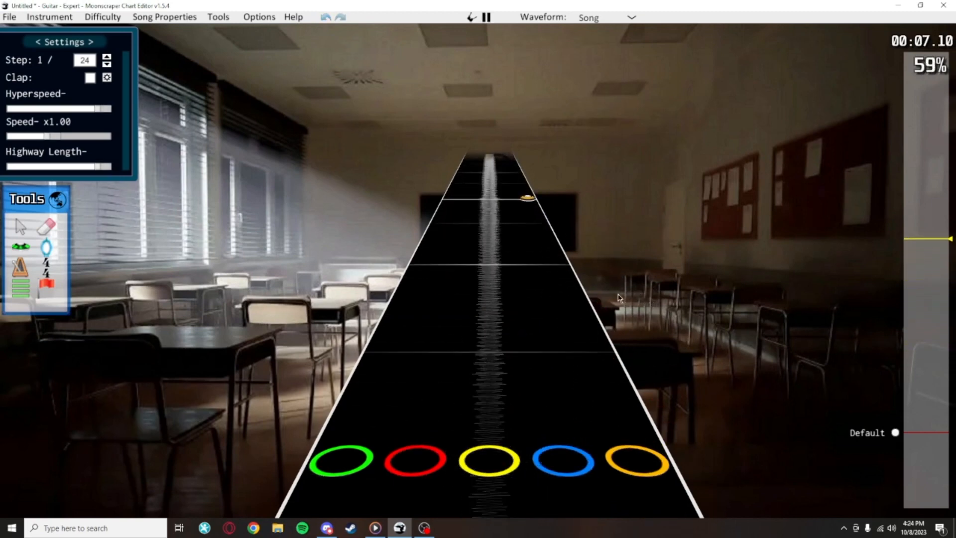
pyautogui.press('space')
pyautogui.moveTo(527, 349); pyautogui.dragTo(523, 192)
pyautogui.press('space')
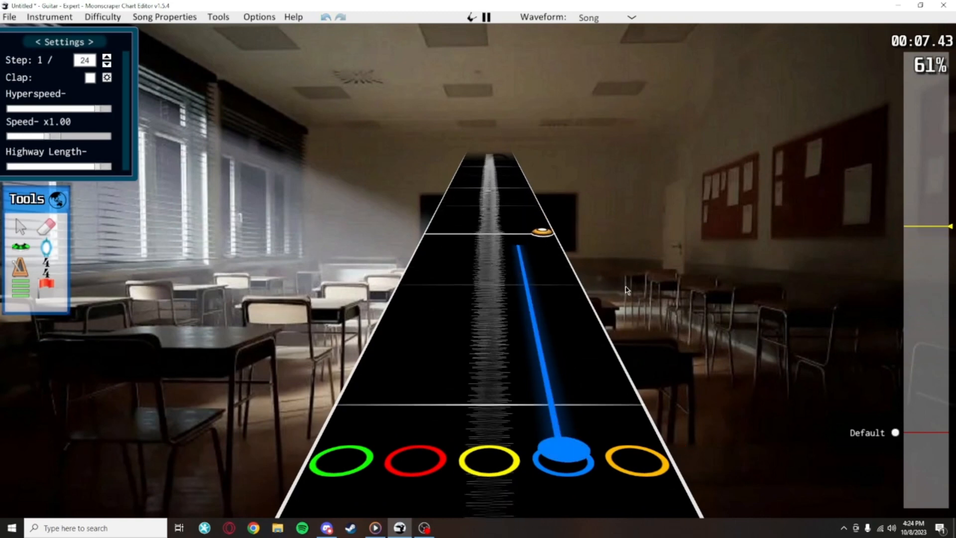
# Sustain the final orange note up to the measure line where the waveform fades, and play the ending
pyautogui.press('space')
pyautogui.scroll(-2, 648, 490)
pyautogui.scroll(10, 572, 309)
pyautogui.moveTo(649, 492); pyautogui.dragTo(536, 210)
pyautogui.press('space')
# Replay the second half and sustain its red note until just before the following yellow note
pyautogui.press('space')
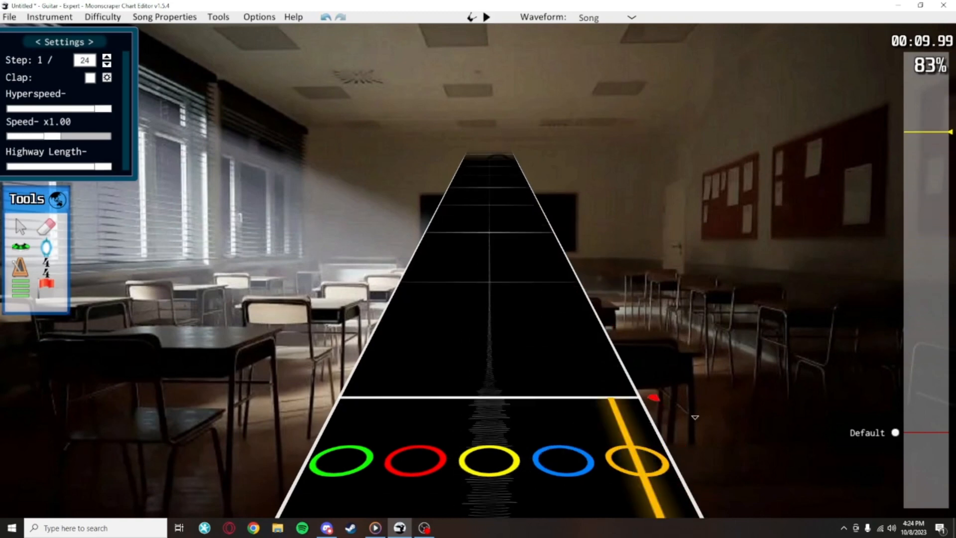
pyautogui.scroll(-15, 683, 439)
pyautogui.press('space')
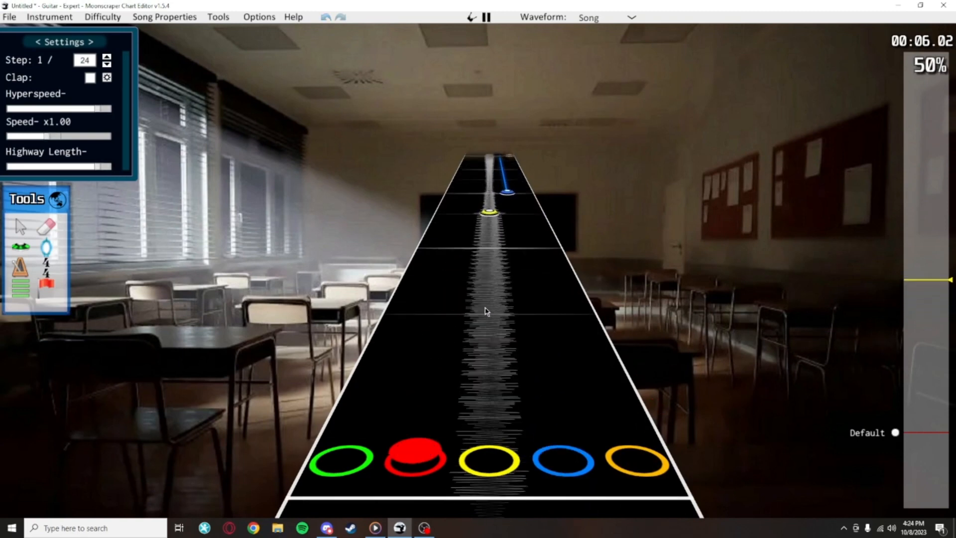
pyautogui.press('space')
pyautogui.scroll(-2, 523, 441)
pyautogui.scroll(-4, 523, 441)
pyautogui.moveTo(439, 271); pyautogui.dragTo(544, 156)
pyautogui.scroll(4, 544, 156)
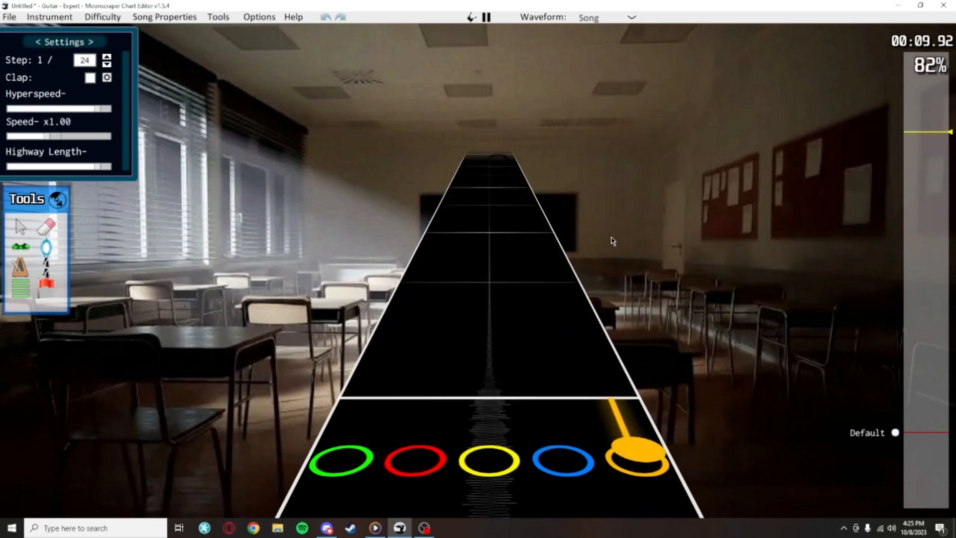
# Review the sustains from the final orange note back to the long blue one and forward to the end
pyautogui.press('space')
pyautogui.scroll(-4, 612, 238)
pyautogui.scroll(-10, 609, 241)
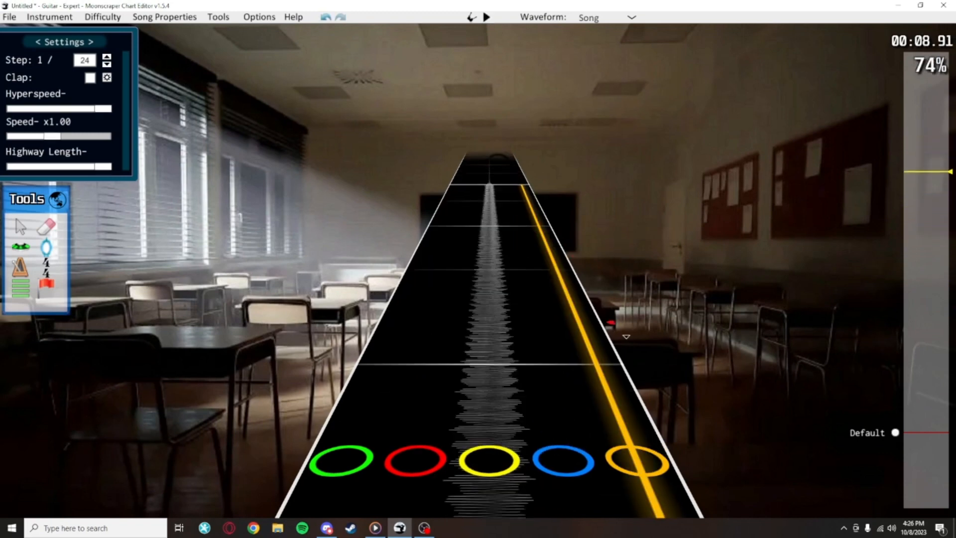
pyautogui.scroll(3, 571, 301)
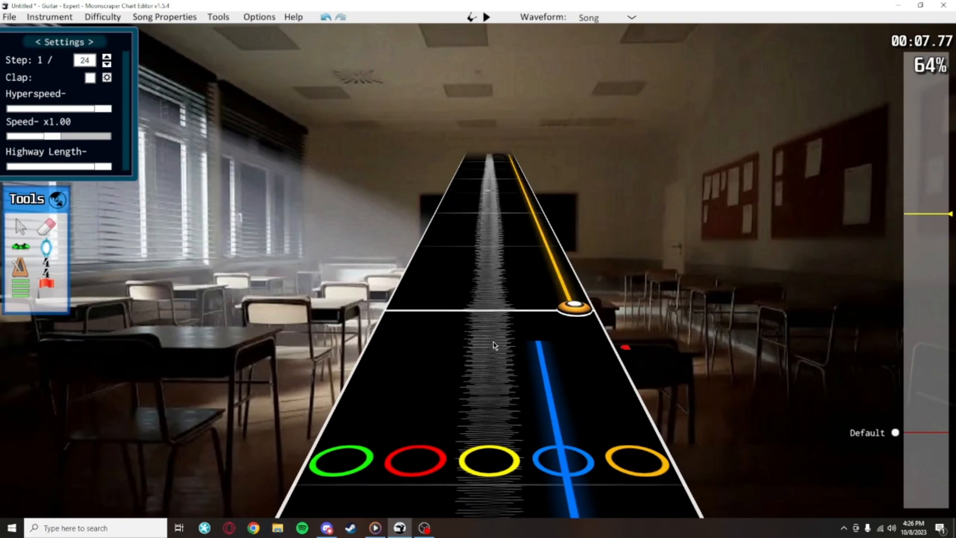
pyautogui.scroll(-5, 507, 340)
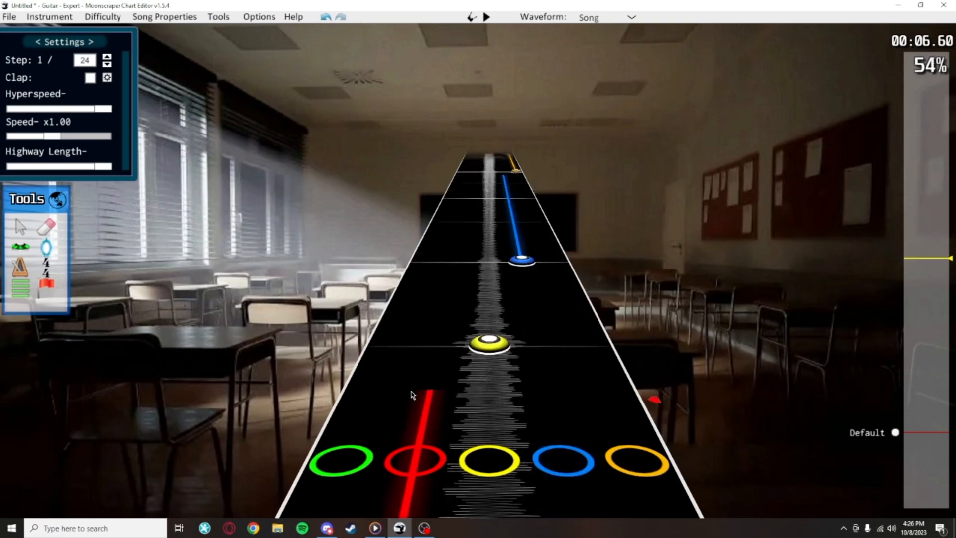
pyautogui.scroll(-6, 458, 351)
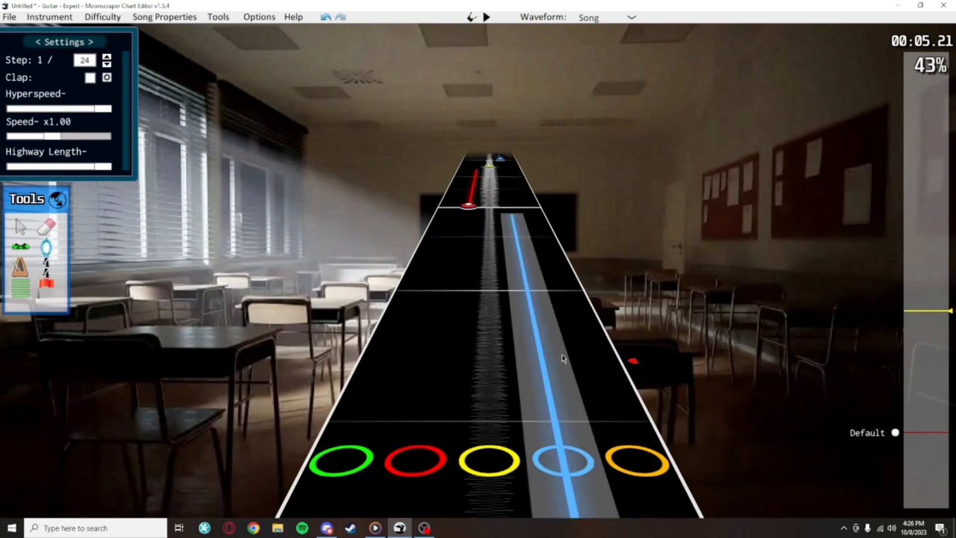
pyautogui.scroll(20, 553, 155)
pyautogui.scroll(-1, 563, 349)
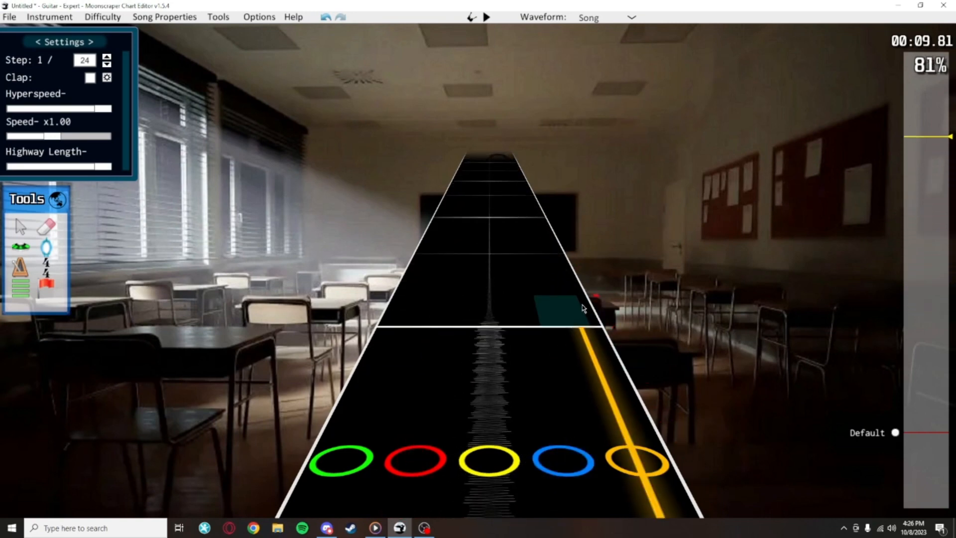
# Try placing an orange note at position 3840, where the last sustain ends, undo it and return to the selection tool
pyautogui.moveTo(584, 309); pyautogui.dragTo(560, 219)
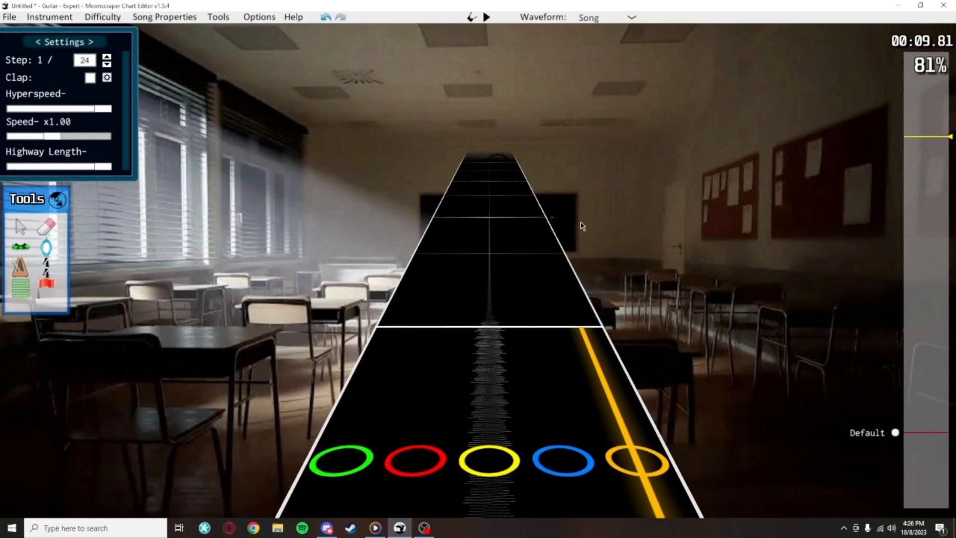
pyautogui.click(22, 248)
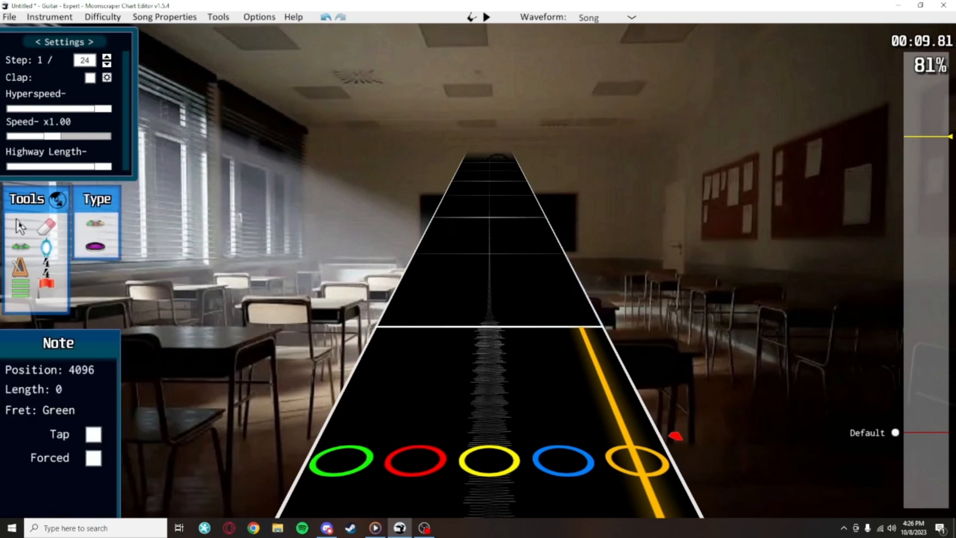
pyautogui.click(21, 228)
pyautogui.scroll(-2, 569, 194)
pyautogui.click(21, 247)
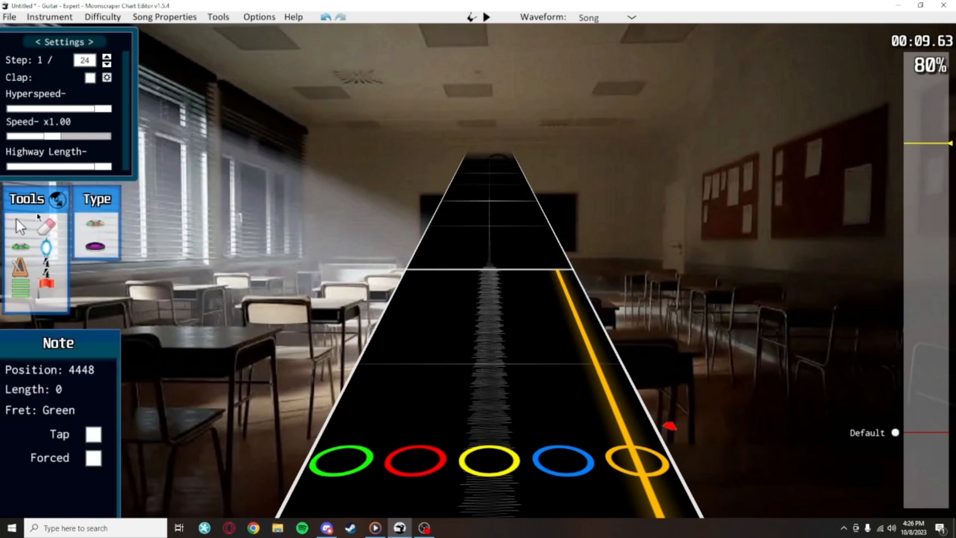
pyautogui.scroll(1, 563, 279)
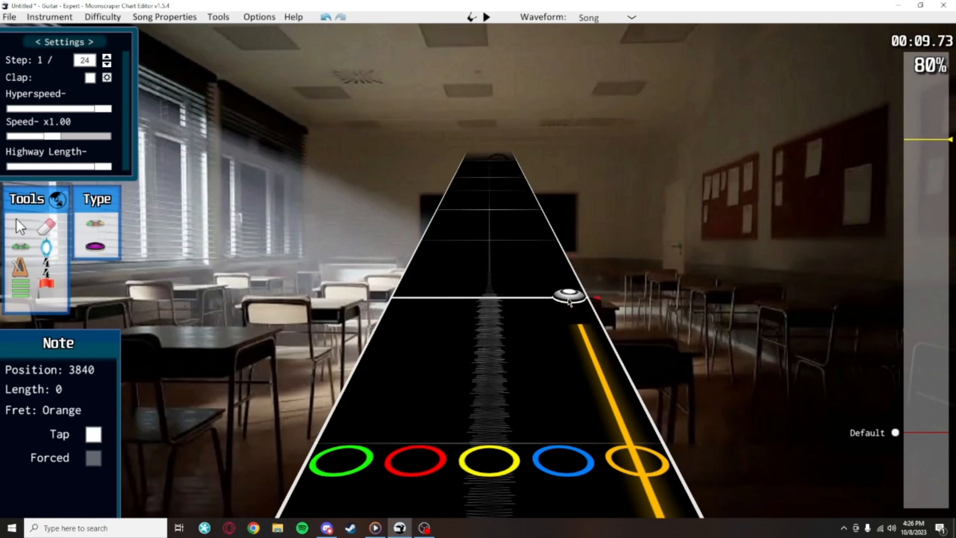
pyautogui.click(569, 300)
pyautogui.hotkey('ctrl', 'z')
pyautogui.click(20, 228)
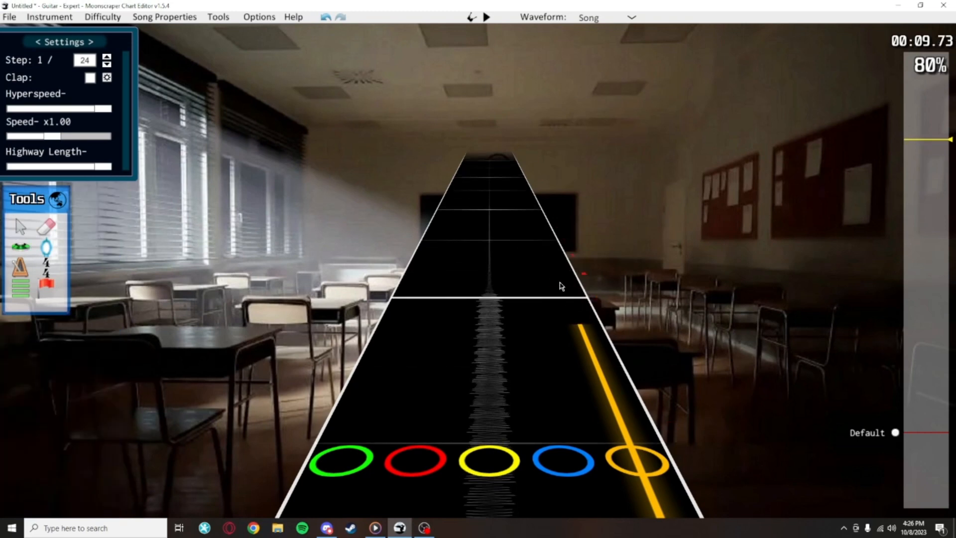
# End the final orange sustain just before the measure line and set the grid step to 1/16
pyautogui.moveTo(521, 328); pyautogui.dragTo(573, 300)
pyautogui.scroll(-8, 643, 273)
pyautogui.scroll(10, 589, 277)
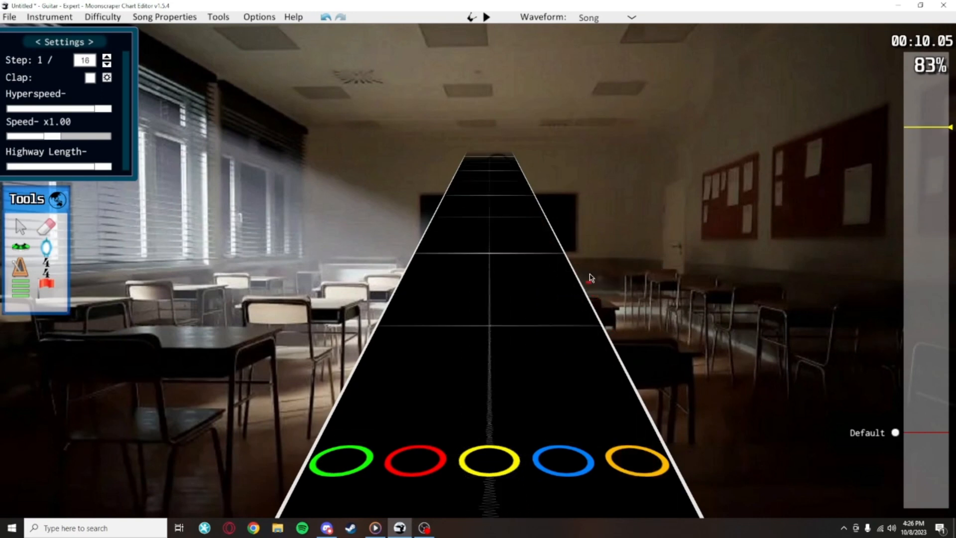
# Go back to the sustained red note and turn extended sustains off
pyautogui.scroll(-3, 602, 225)
pyautogui.scroll(-20, 607, 201)
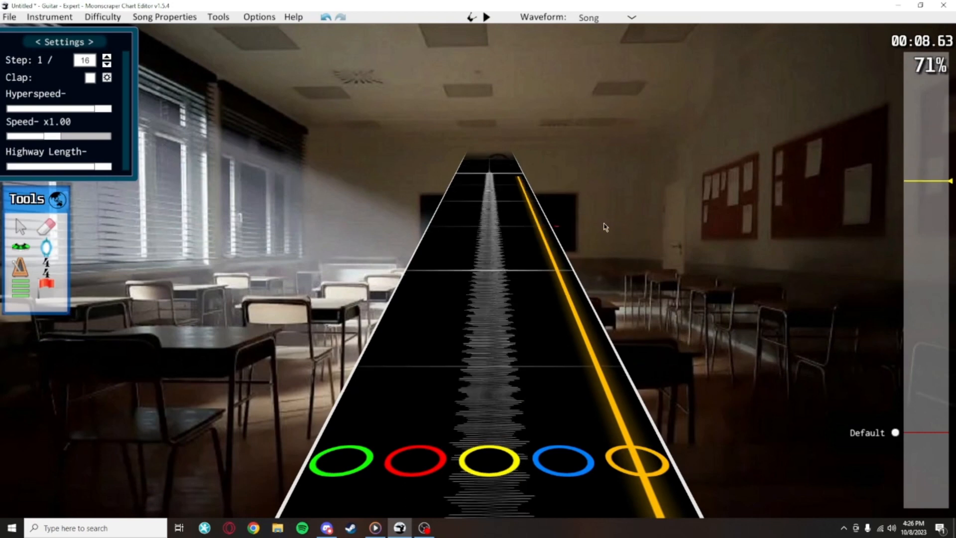
pyautogui.scroll(20, 611, 299)
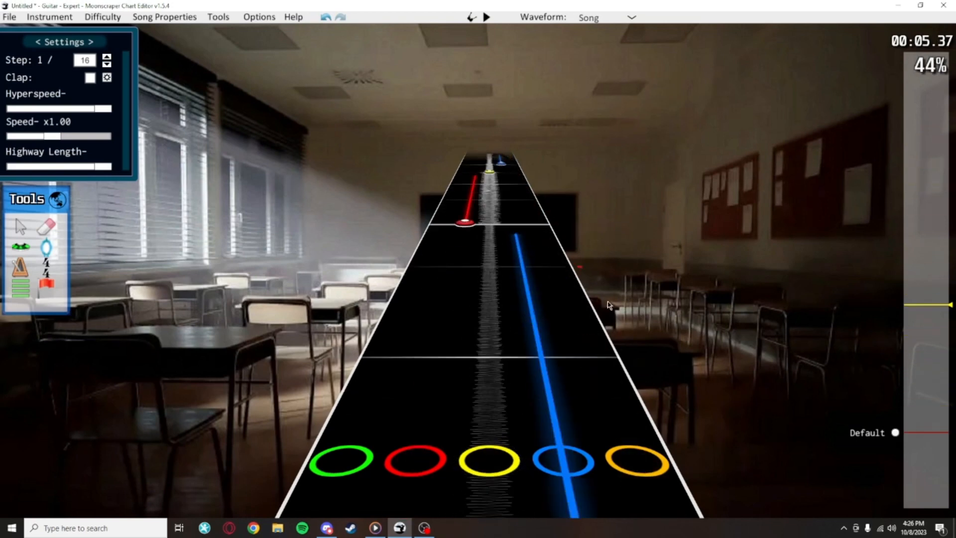
pyautogui.scroll(-12, 643, 199)
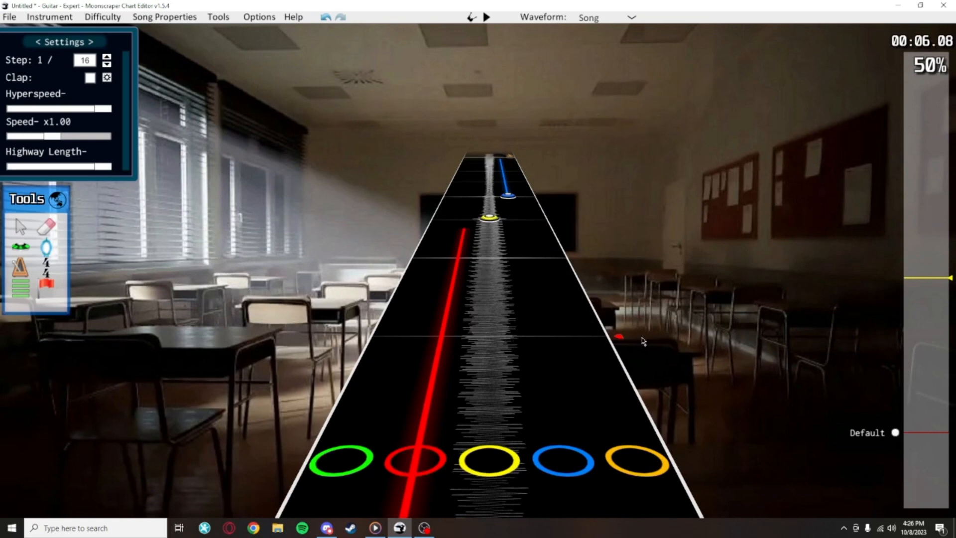
pyautogui.press('e')
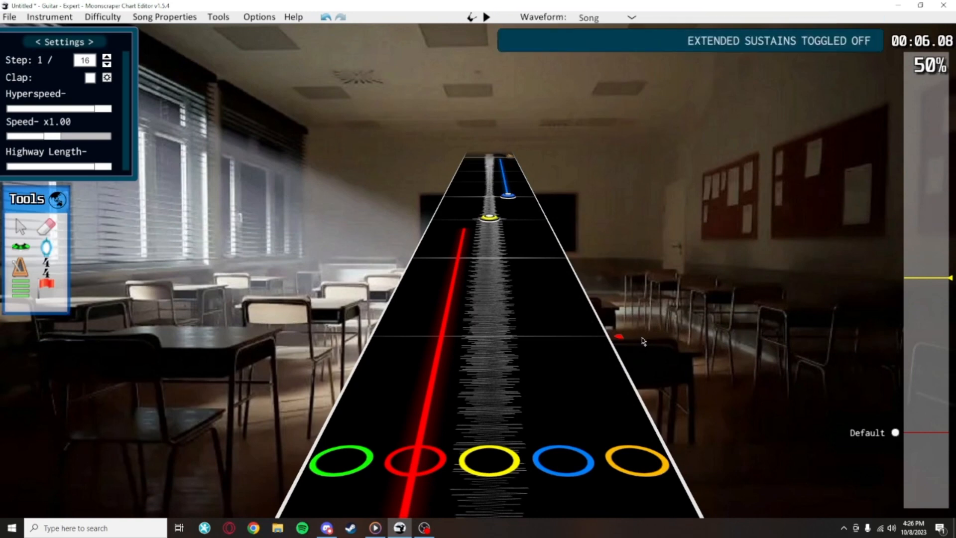